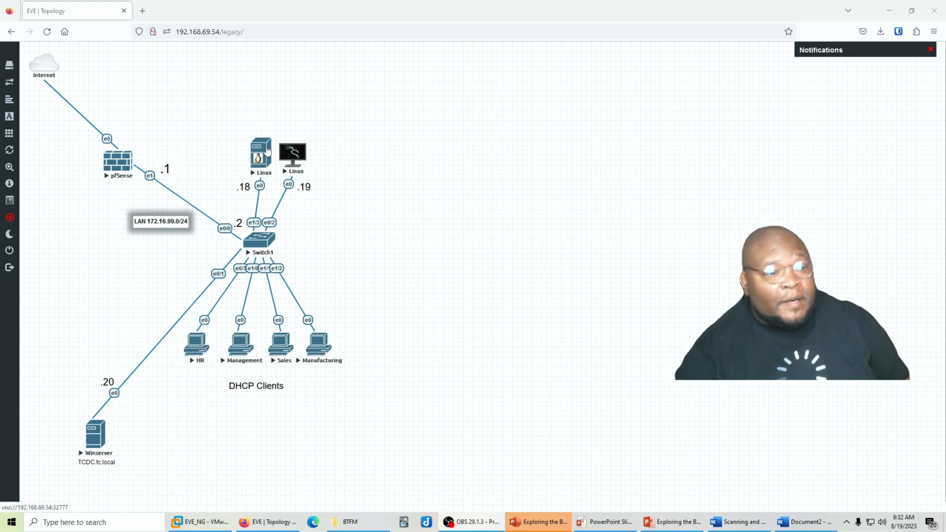
Open the Linux server node's console in EVE-NG to show the Greenbone dashboard
{"action": "left_click", "coordinate": [260, 159]}
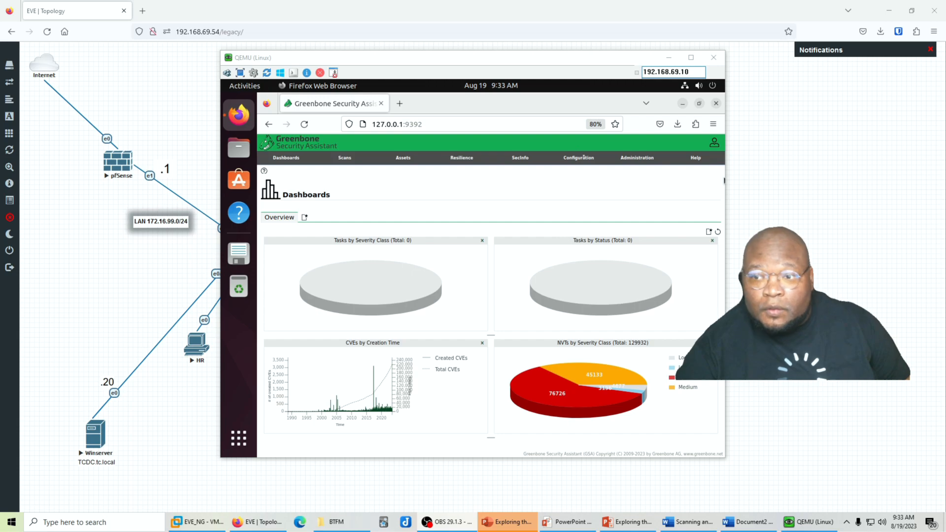
Go from Targets to the empty Credentials page and start a New Credential
{"action": "left_click", "coordinate": [581, 158]}
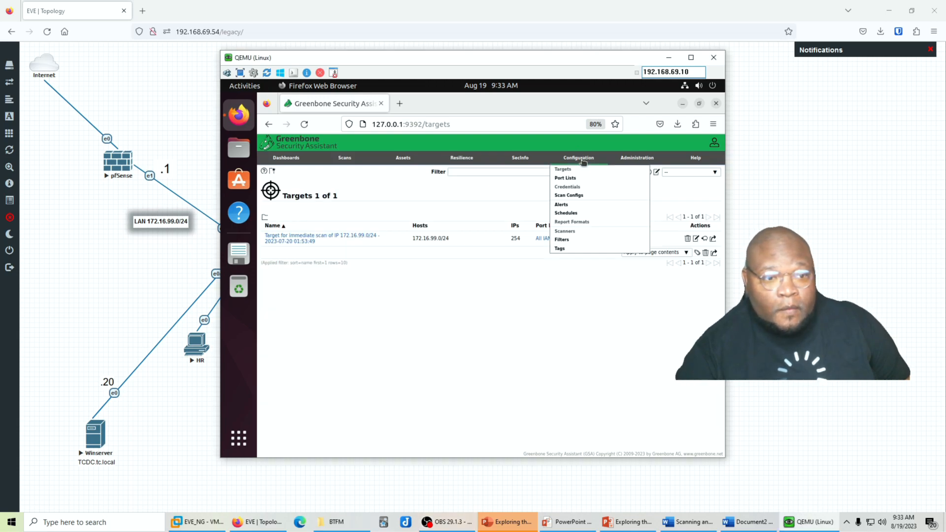
{"action": "left_click", "coordinate": [576, 187]}
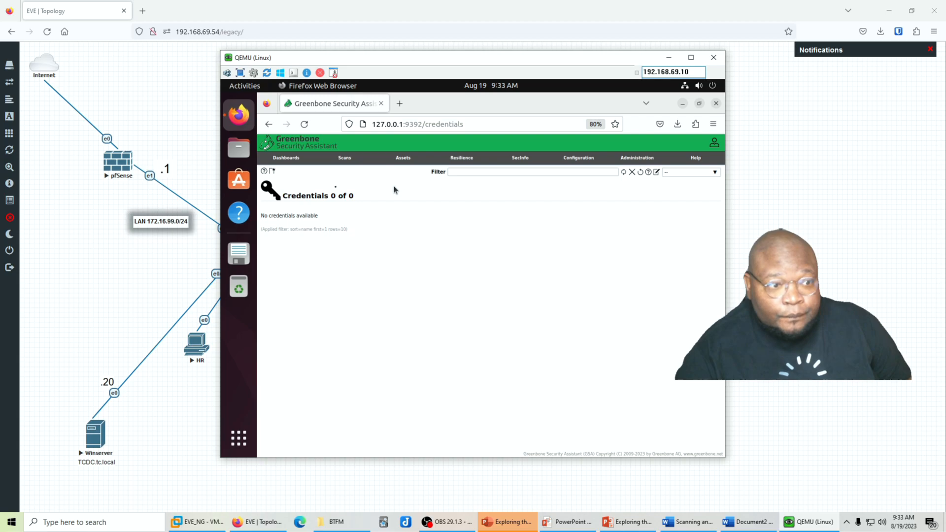
{"action": "left_click", "coordinate": [273, 172]}
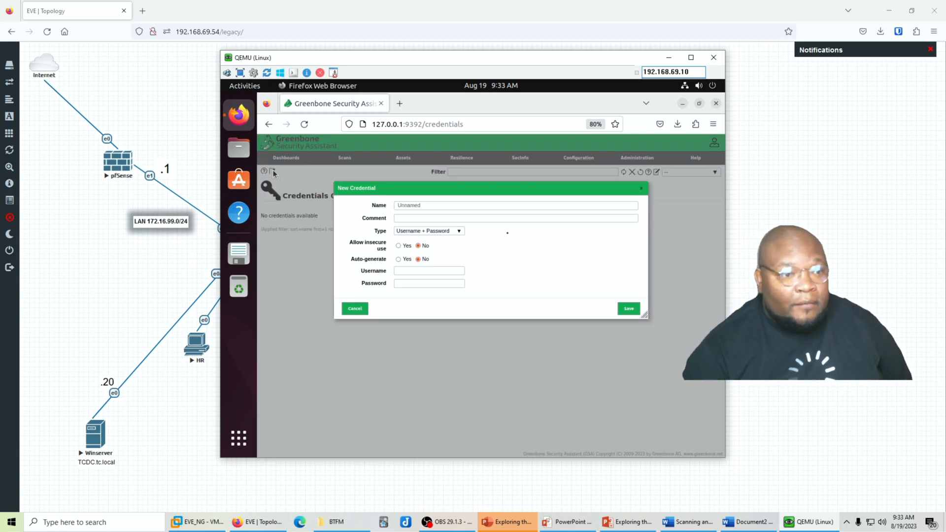
Name the new credential Windows with the comment Windows-Domain
{"action": "left_click", "coordinate": [438, 205]}
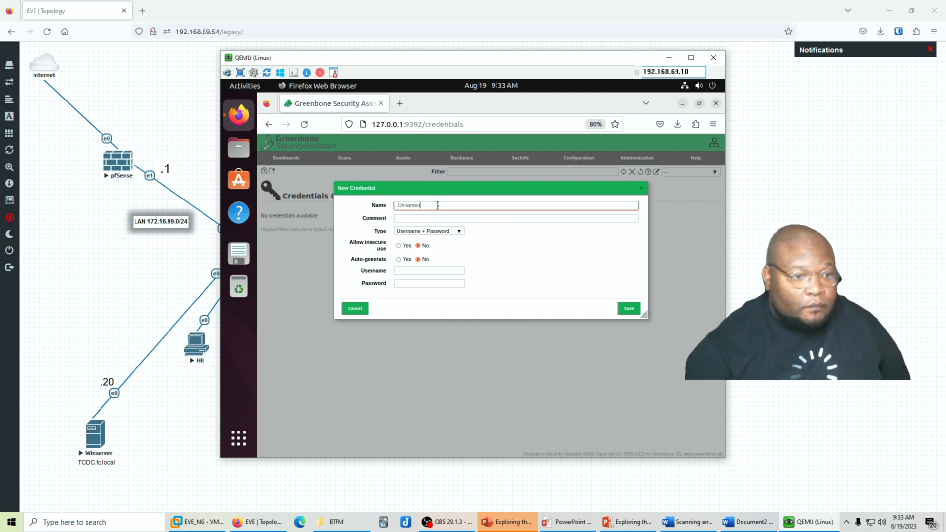
{"action": "double_click", "coordinate": [423, 206]}
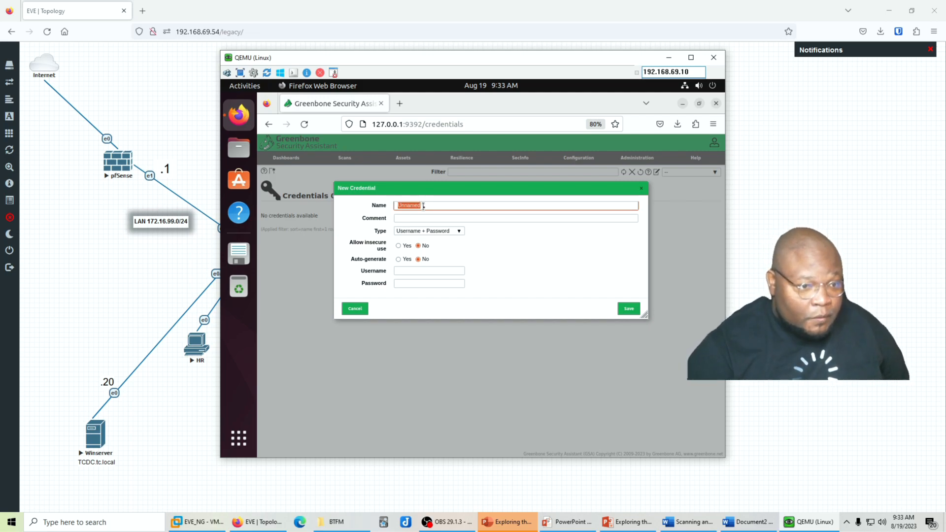
{"action": "type", "text": "Windows"}
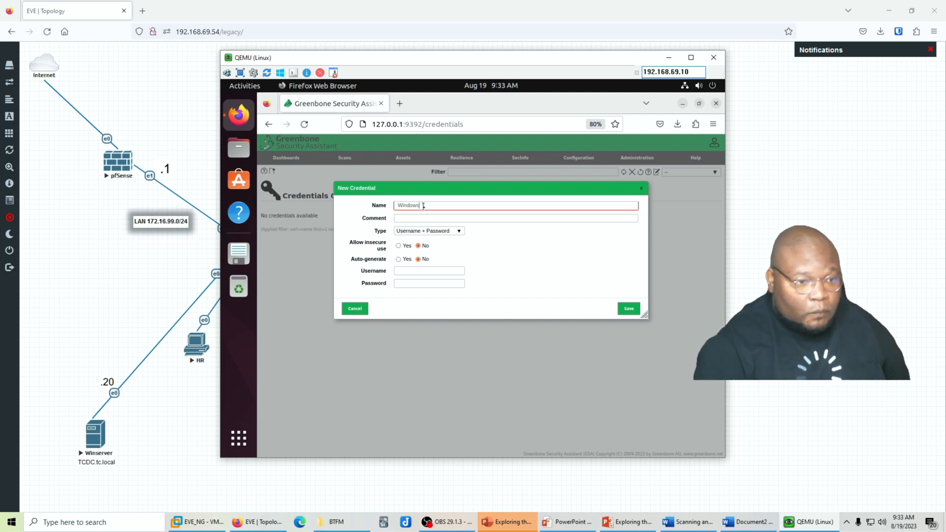
{"action": "left_click", "coordinate": [424, 218]}
{"action": "type", "text": "W"}
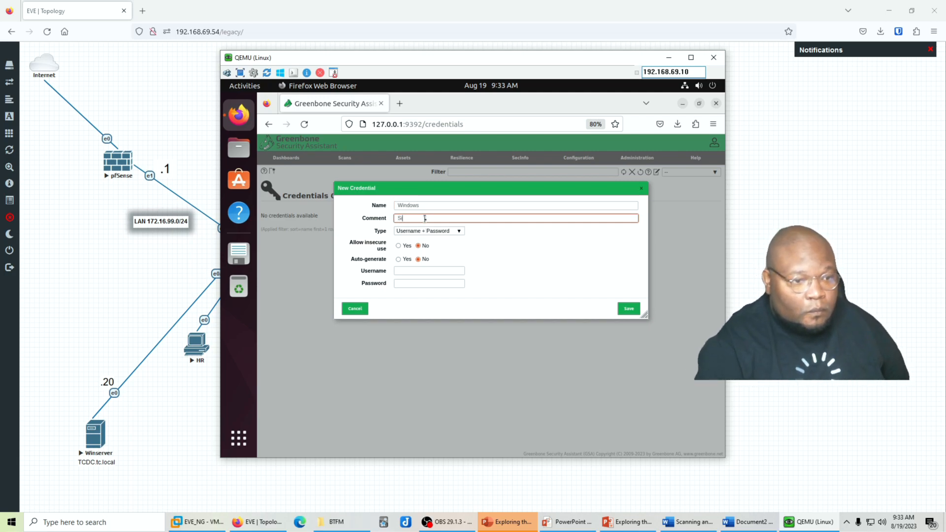
{"action": "type", "text": "indows"}
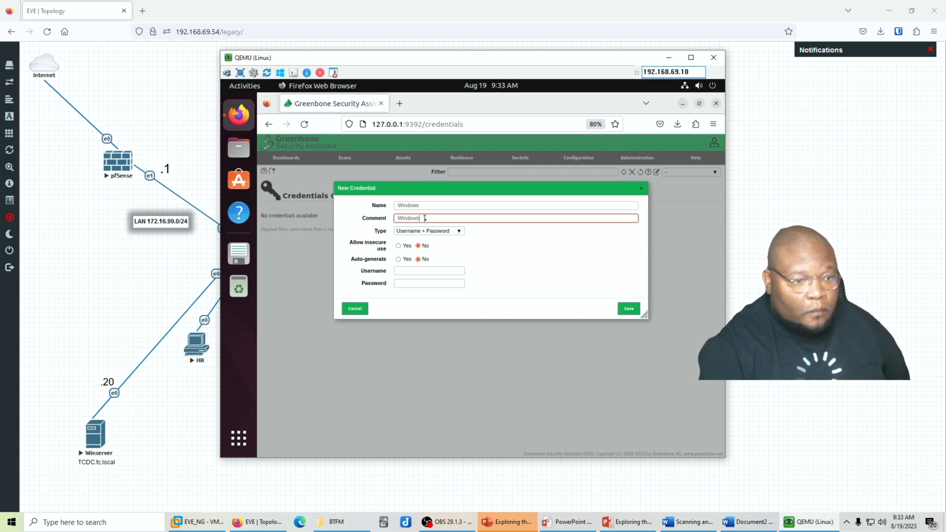
{"action": "type", "text": "-Domain"}
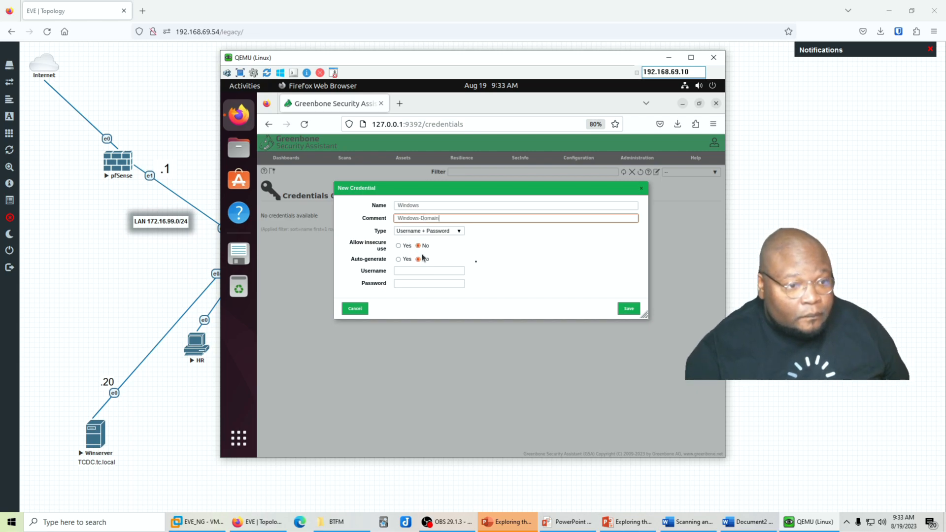
{"action": "left_click", "coordinate": [720, 270]}
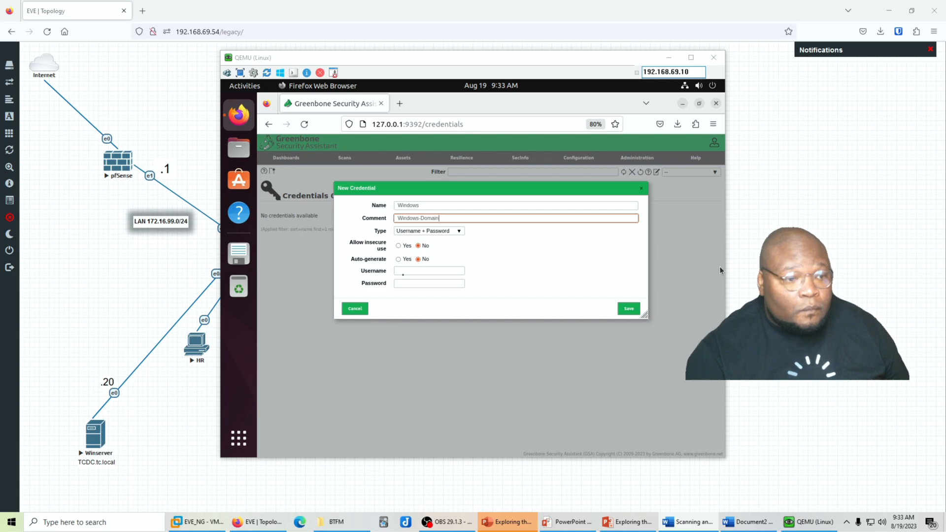
Enter the domain account's username and password, then save the credential
{"action": "left_click", "coordinate": [429, 271]}
{"action": "type", "text": "tc\\ithussl3"}
{"action": "key", "text": "Tab"}
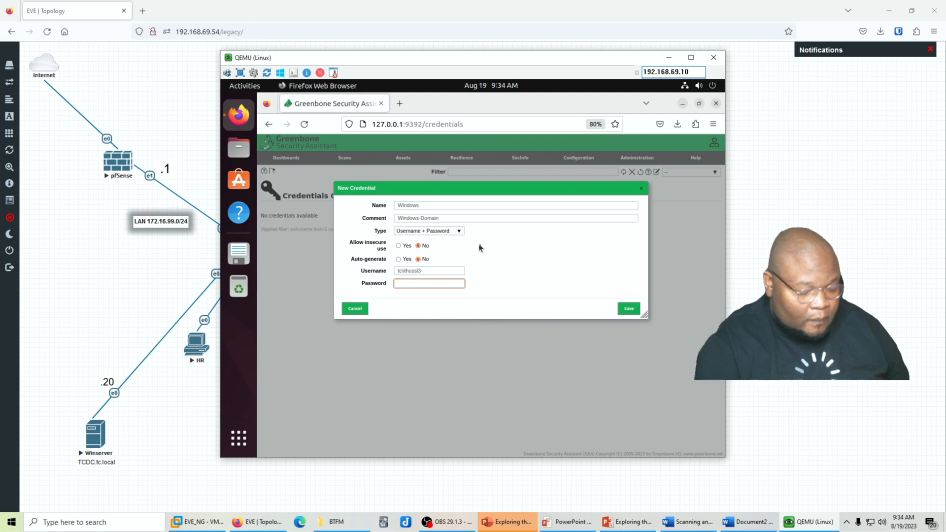
{"action": "type", "text": "**********"}
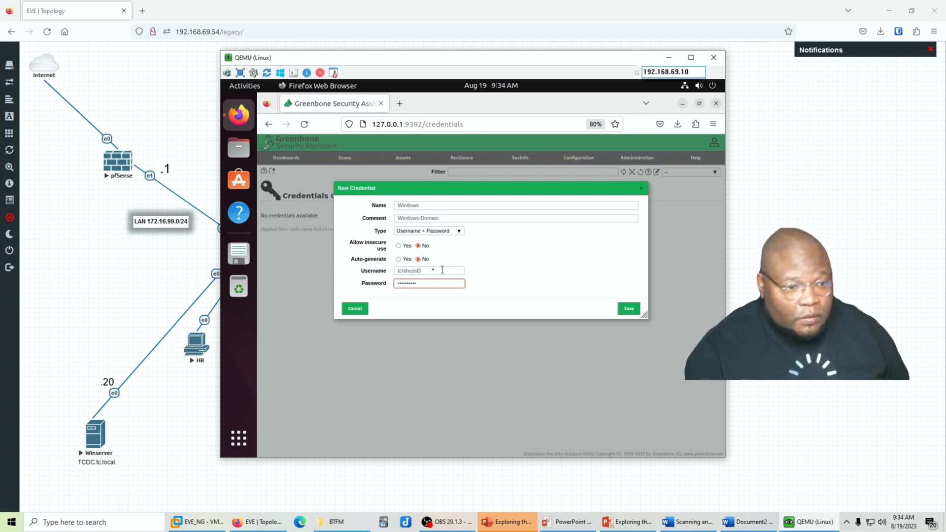
{"action": "left_click", "coordinate": [629, 309]}
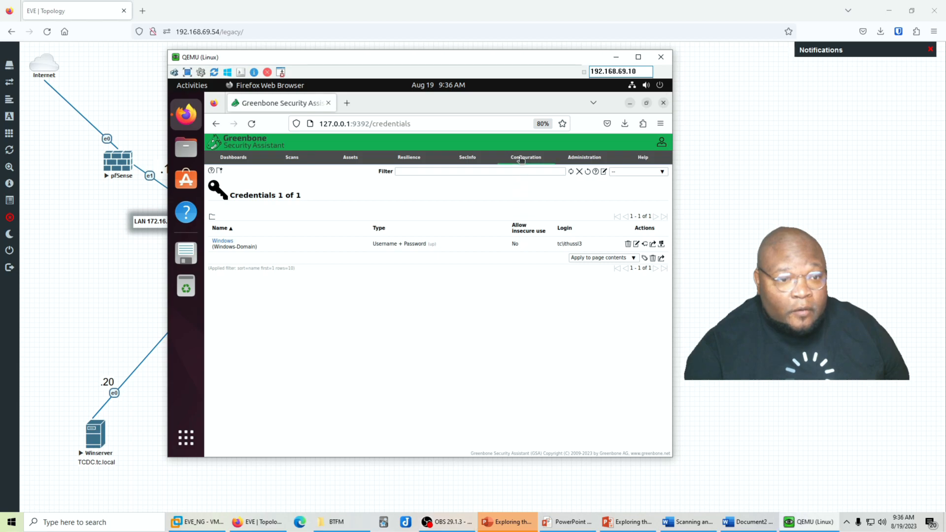
On the Targets page, start a New Target and set its name to LAN_Network
{"action": "left_click", "coordinate": [523, 157]}
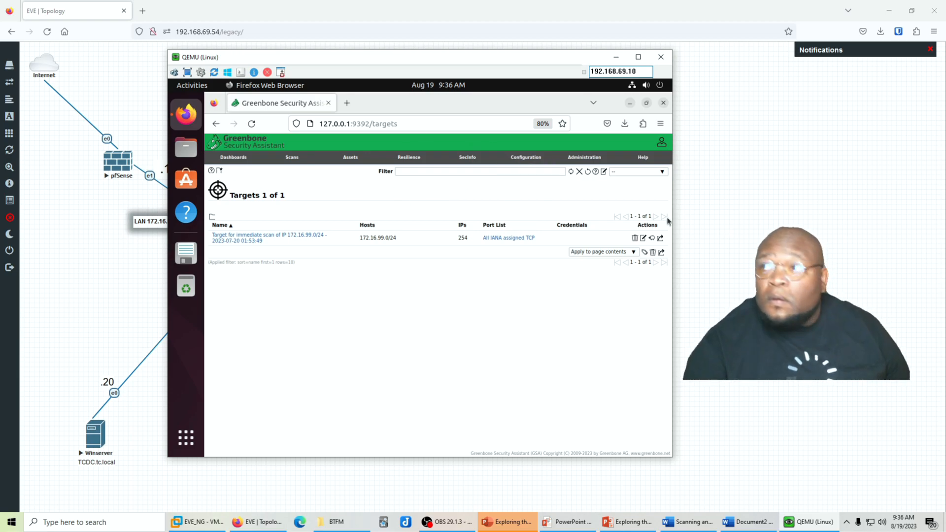
{"action": "left_click", "coordinate": [219, 172]}
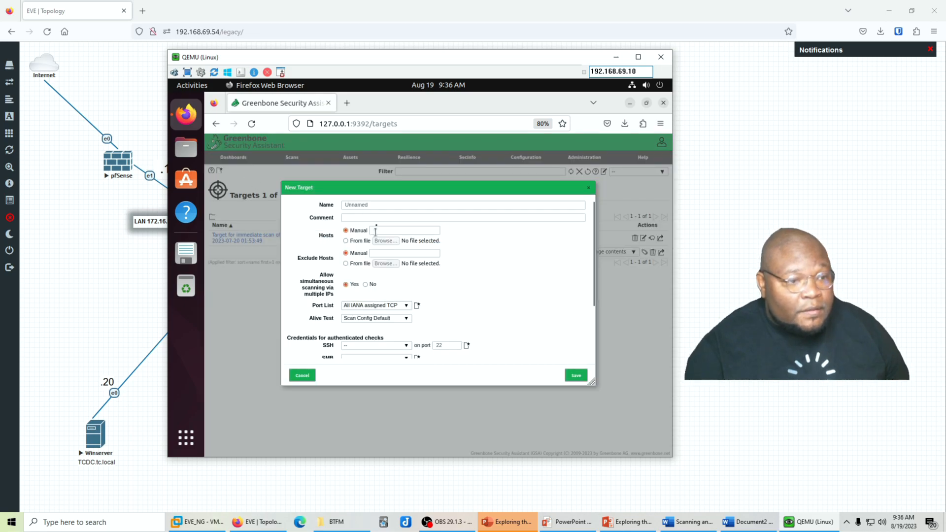
{"action": "left_click", "coordinate": [363, 204]}
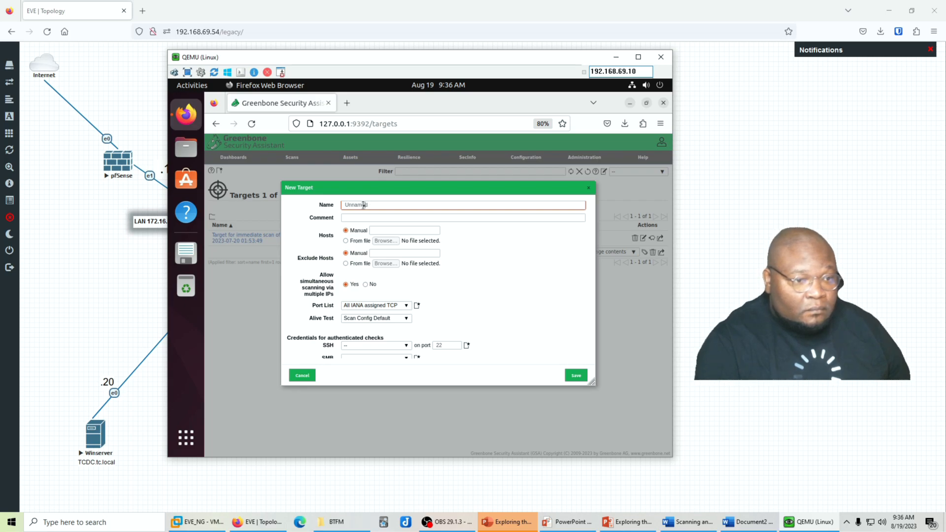
{"action": "key", "text": "BackSpace"}
{"action": "key", "text": "BackSpace"}
{"action": "key", "text": "BackSpace"}
{"action": "key", "text": "BackSpace"}
{"action": "key", "text": "BackSpace"}
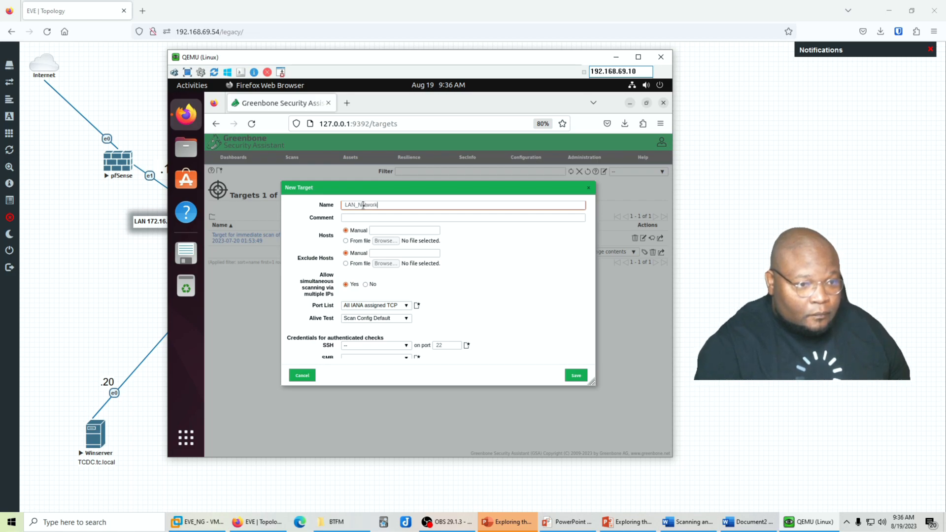
{"action": "key", "text": "Tab"}
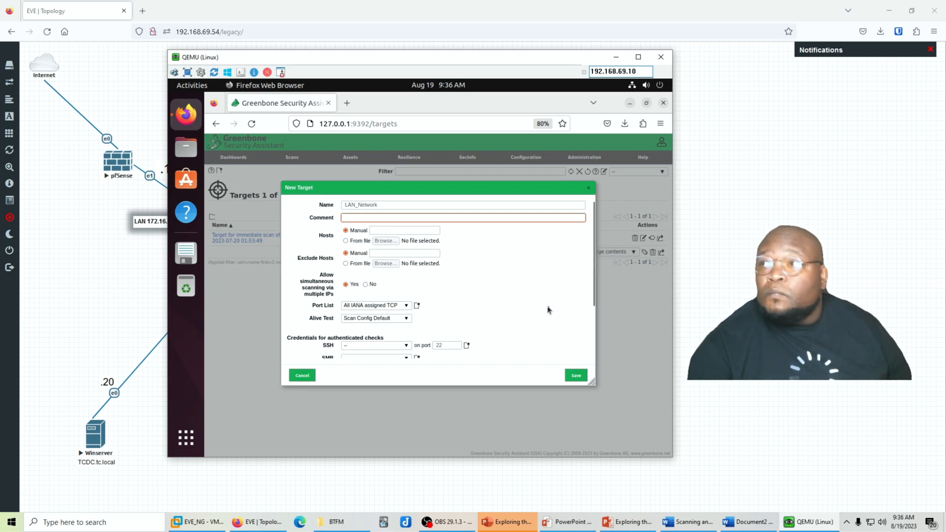
Enter 172.16.99.0/24 as the target's manual host range
{"action": "left_click", "coordinate": [387, 232]}
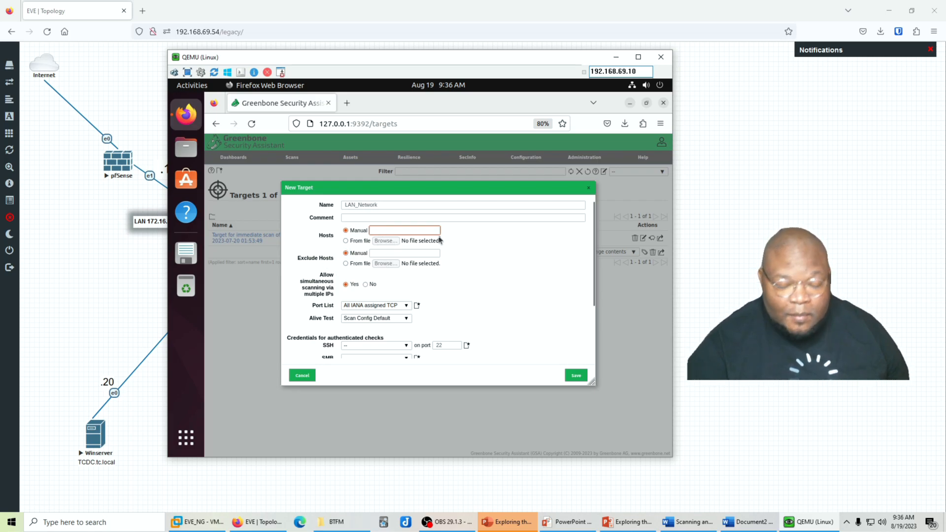
{"action": "type", "text": "172"}
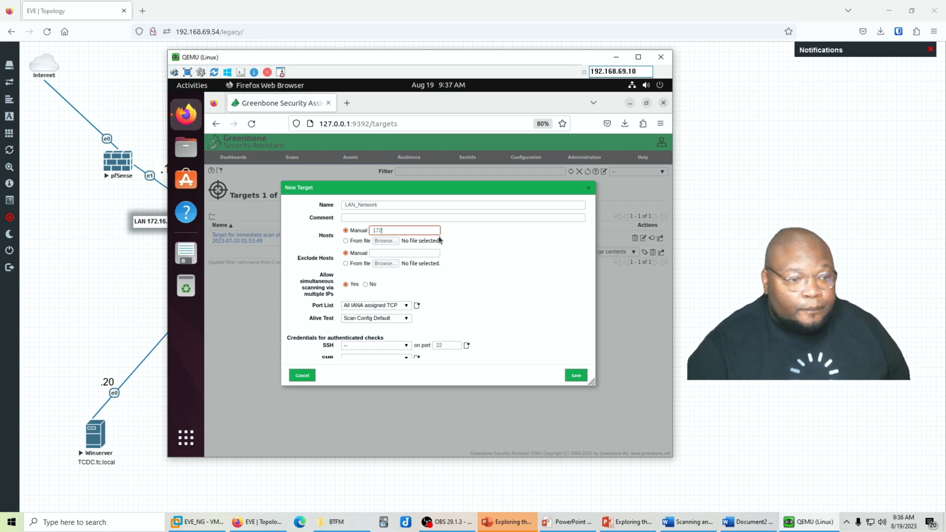
{"action": "type", "text": ".16.99.0/24"}
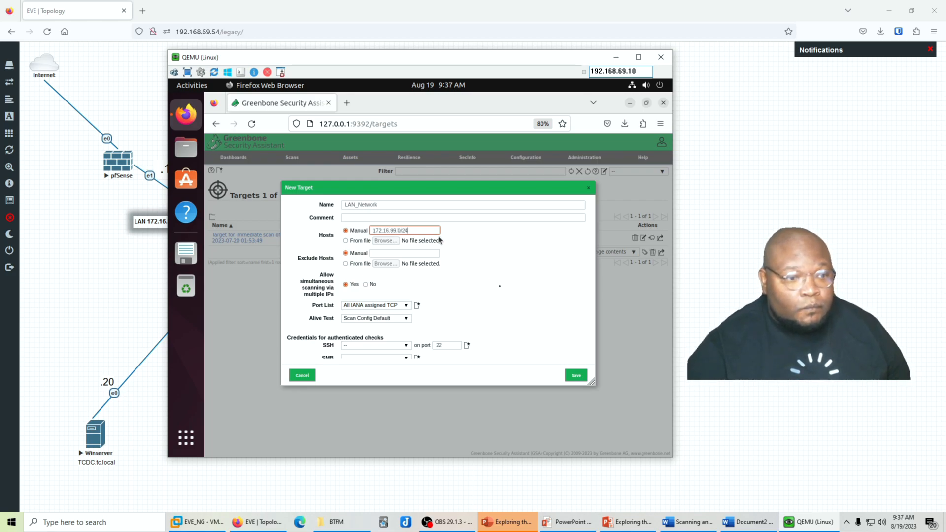
{"action": "left_click", "coordinate": [521, 314]}
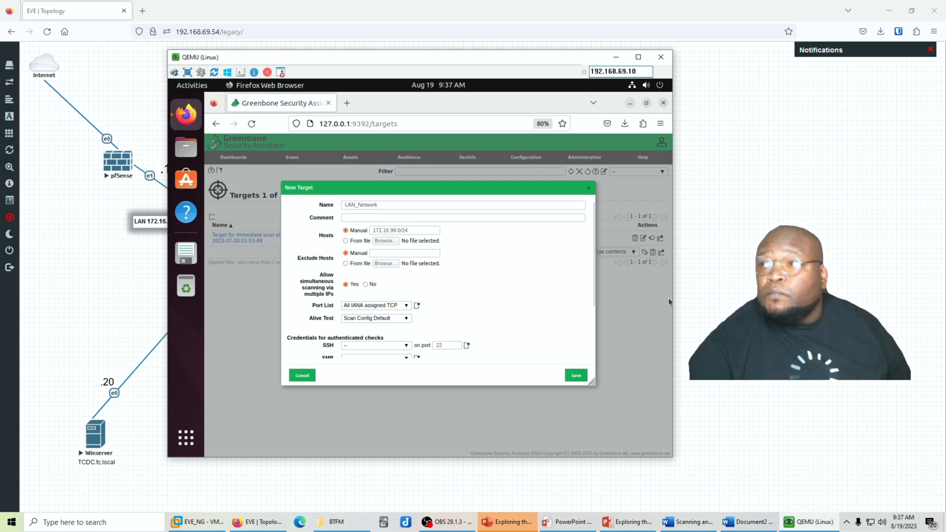
Choose the Windows credential for SMB checks and save the LAN_Network target
{"action": "scroll", "coordinate": [402, 264], "scroll_direction": "down", "scroll_amount": 1}
{"action": "scroll", "coordinate": [402, 264], "scroll_direction": "down", "scroll_amount": 3}
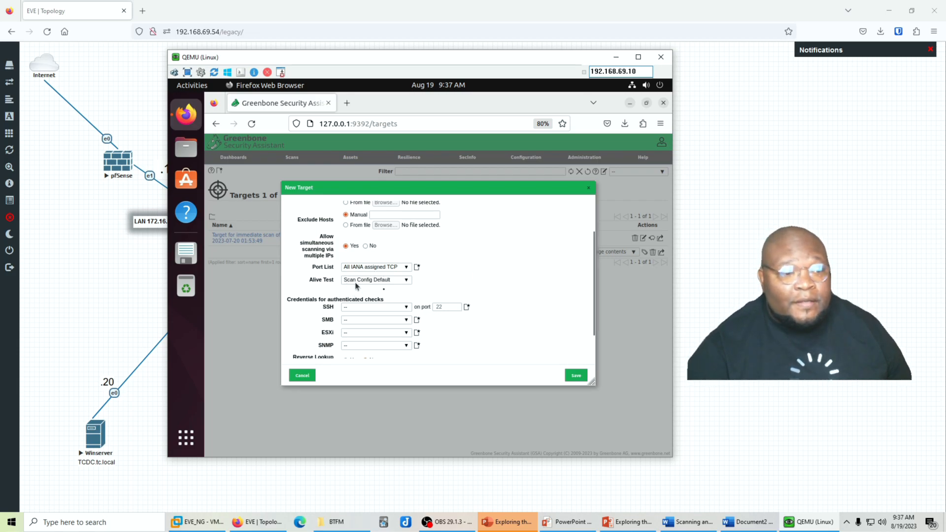
{"action": "scroll", "coordinate": [345, 290], "scroll_direction": "down", "scroll_amount": 3}
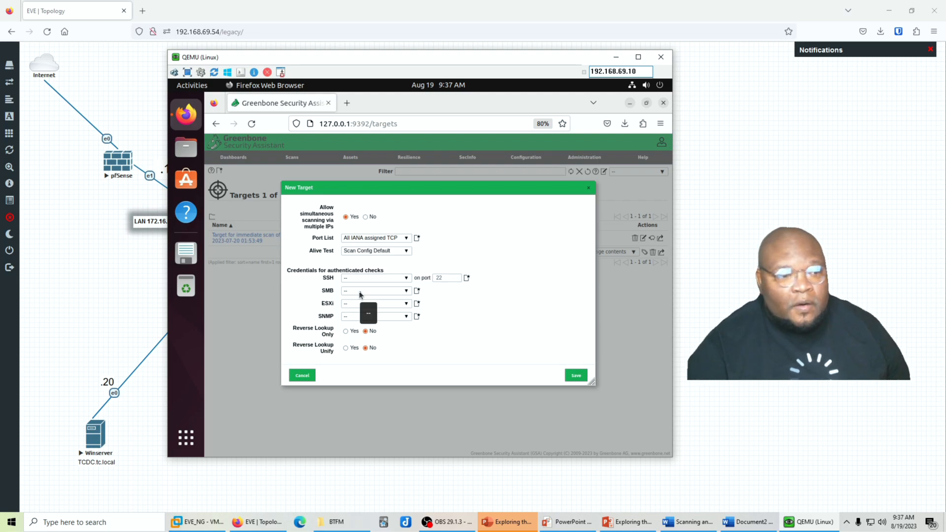
{"action": "left_click", "coordinate": [360, 292]}
{"action": "left_click", "coordinate": [356, 317]}
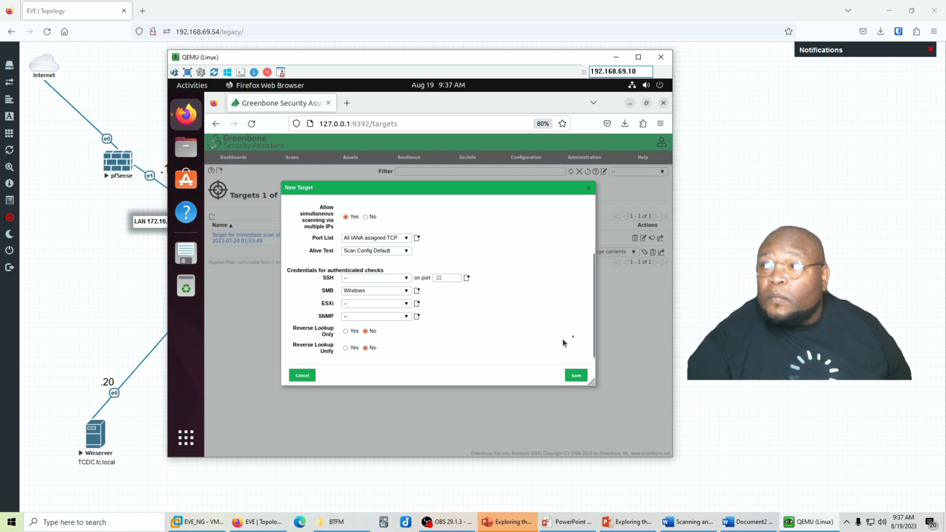
{"action": "left_click", "coordinate": [576, 376]}
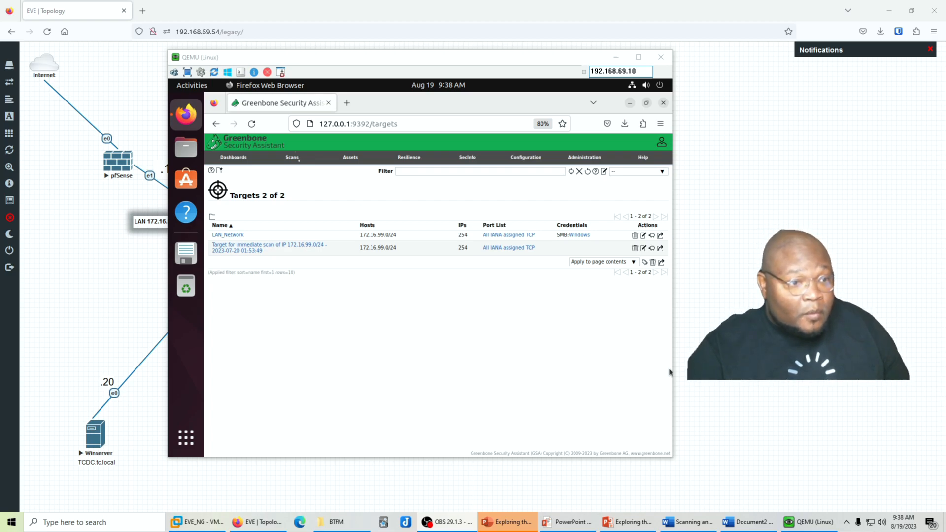
On Scans > Tasks, choose New Task from the Task Wizard menu
{"action": "left_click", "coordinate": [288, 169]}
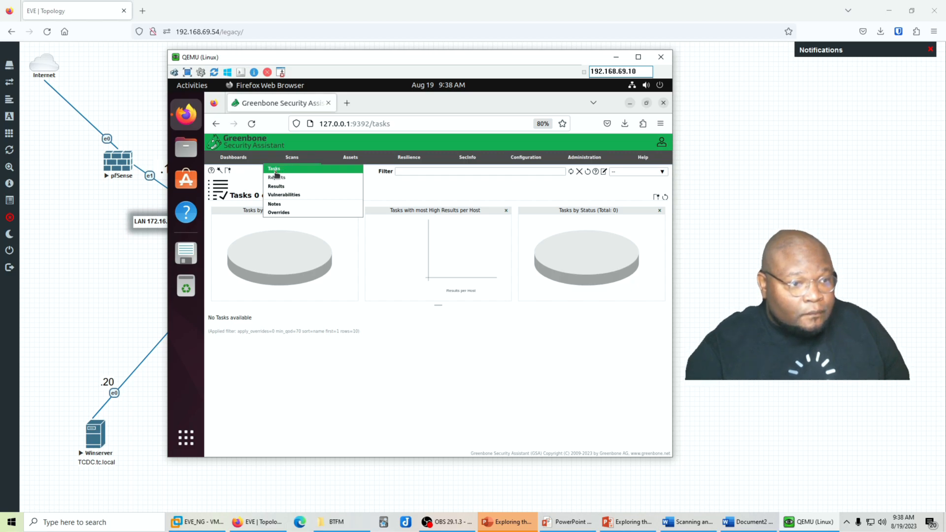
{"action": "left_click", "coordinate": [275, 173]}
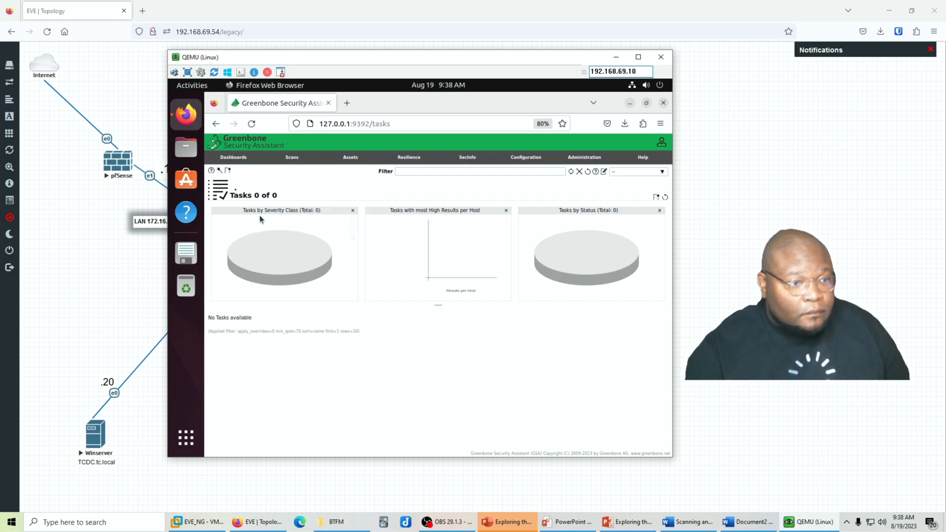
{"action": "mouse_move", "coordinate": [219, 172]}
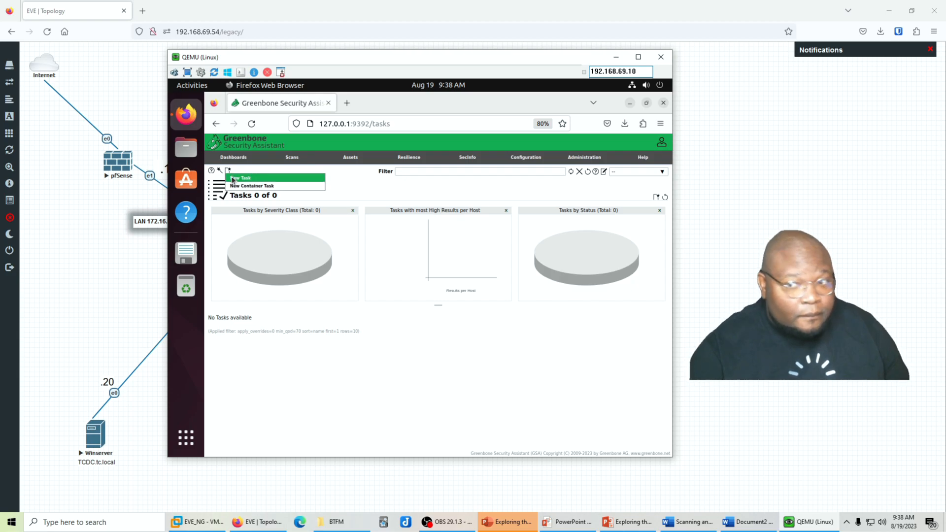
{"action": "left_click", "coordinate": [233, 180]}
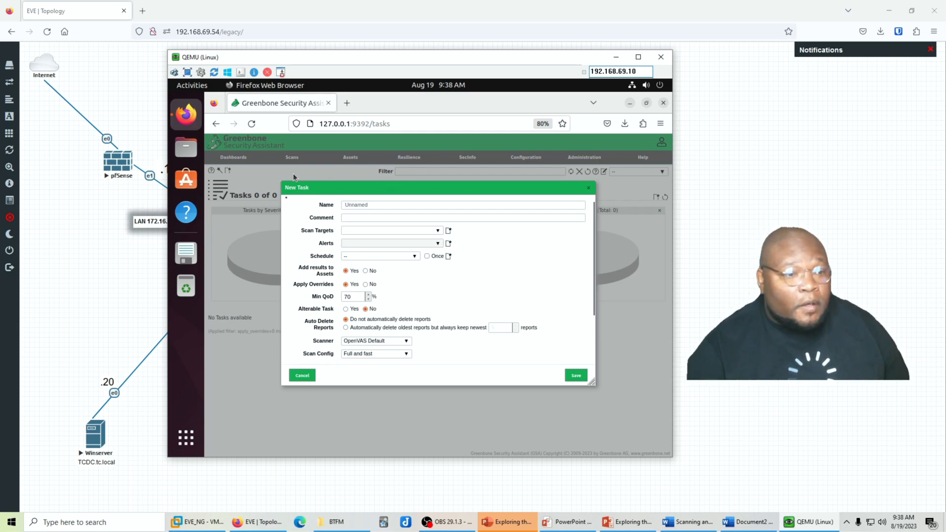
Name the new task Credentialed Scan with the comment Scan with Credentials
{"action": "left_click", "coordinate": [384, 206]}
{"action": "key", "text": "ctrl+a"}
{"action": "type", "text": "Credentia"}
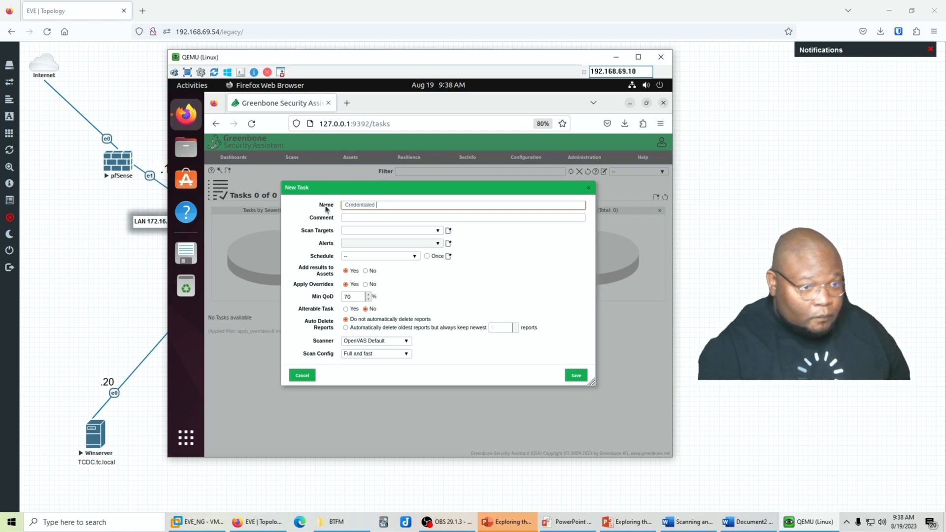
{"action": "key", "text": "Tab"}
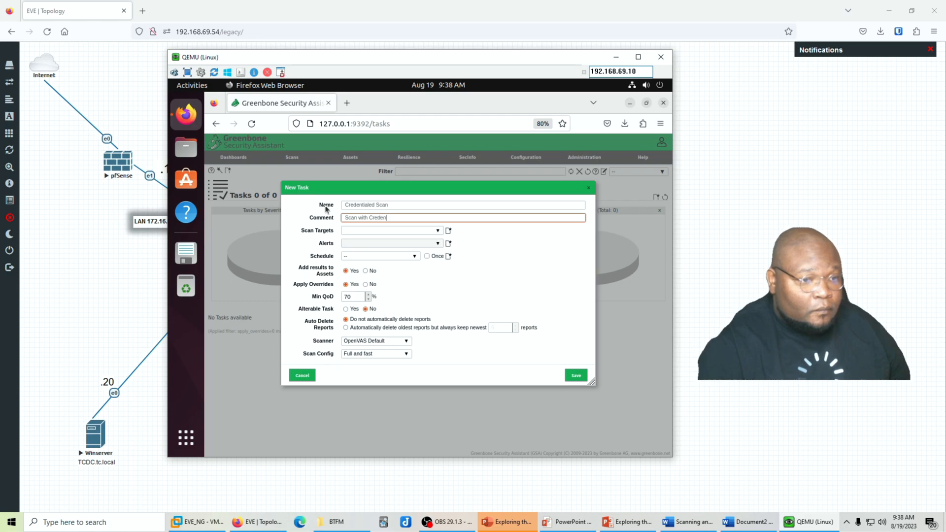
Select LAN_Network as the scan target, leave the schedule empty, and save the task
{"action": "left_click", "coordinate": [419, 232]}
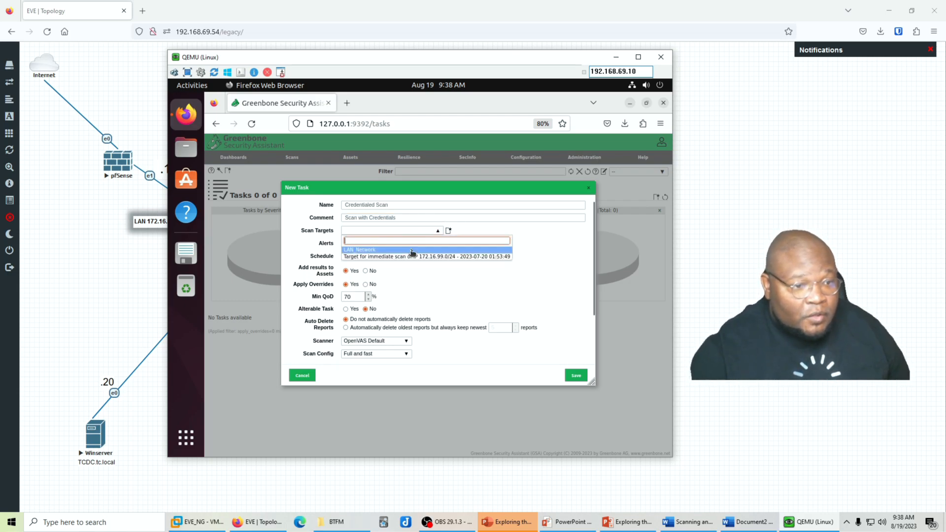
{"action": "left_click", "coordinate": [381, 253]}
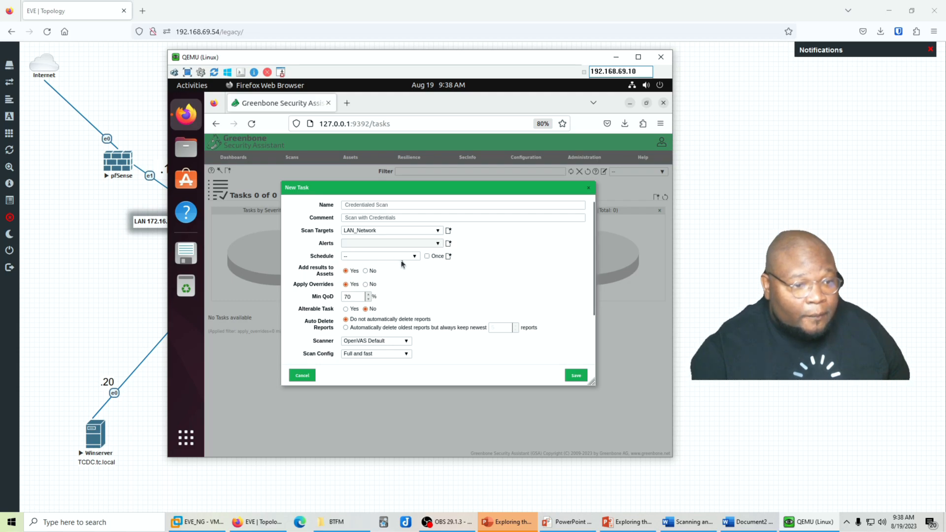
{"action": "scroll", "coordinate": [428, 280], "scroll_direction": "down", "scroll_amount": 2}
{"action": "scroll", "coordinate": [418, 276], "scroll_direction": "up", "scroll_amount": 2}
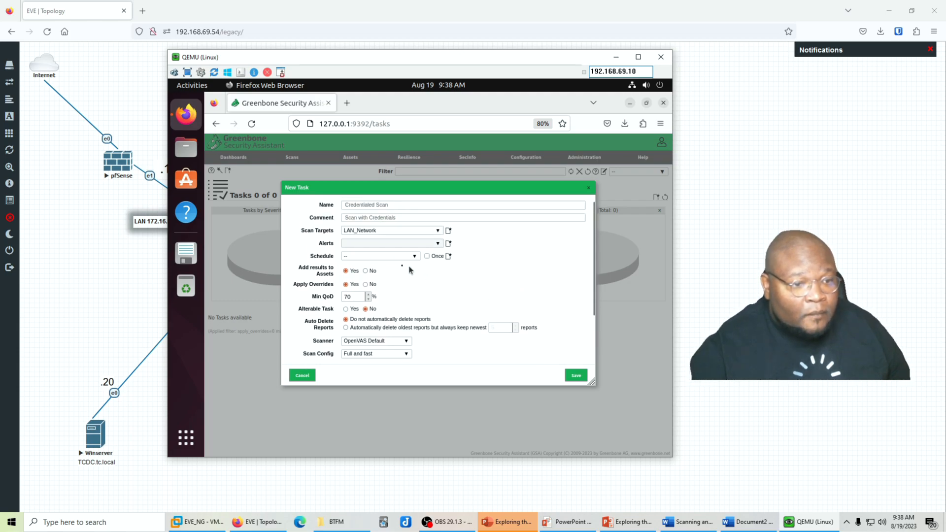
{"action": "left_click", "coordinate": [388, 259]}
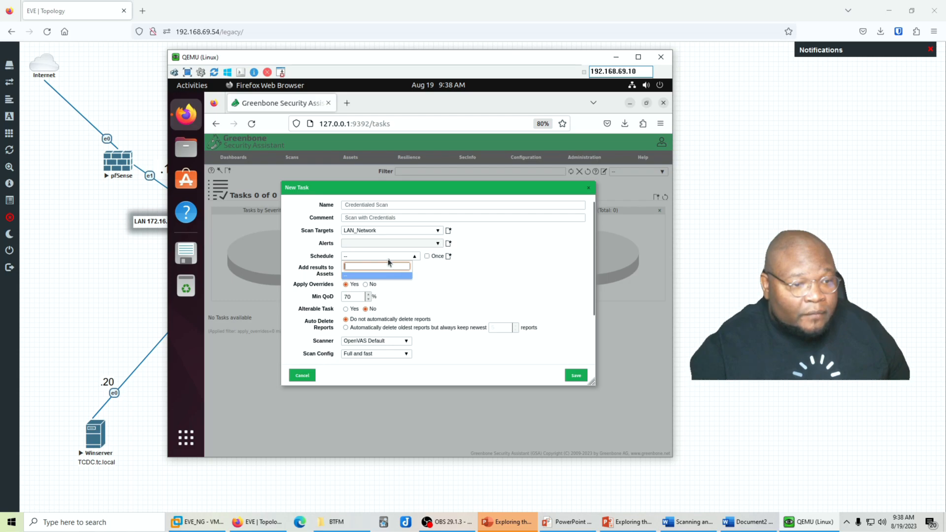
{"action": "left_click", "coordinate": [387, 259]}
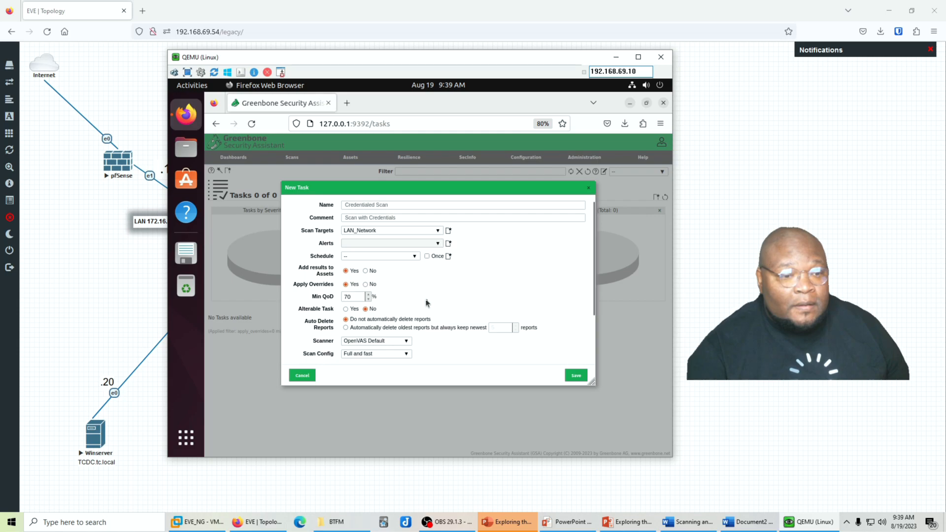
{"action": "scroll", "coordinate": [427, 303], "scroll_direction": "down", "scroll_amount": 2}
{"action": "scroll", "coordinate": [427, 303], "scroll_direction": "up", "scroll_amount": 2}
{"action": "scroll", "coordinate": [427, 303], "scroll_direction": "up", "scroll_amount": 1}
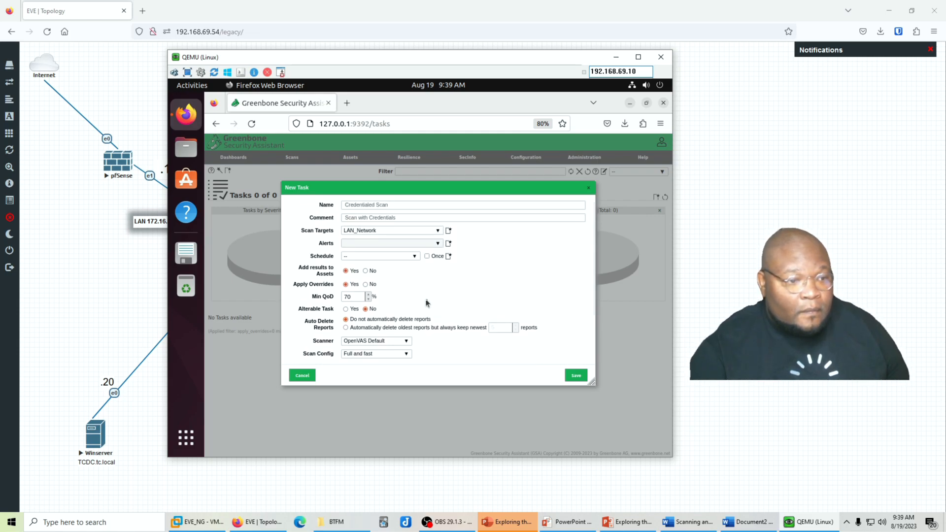
{"action": "scroll", "coordinate": [427, 303], "scroll_direction": "down", "scroll_amount": 3}
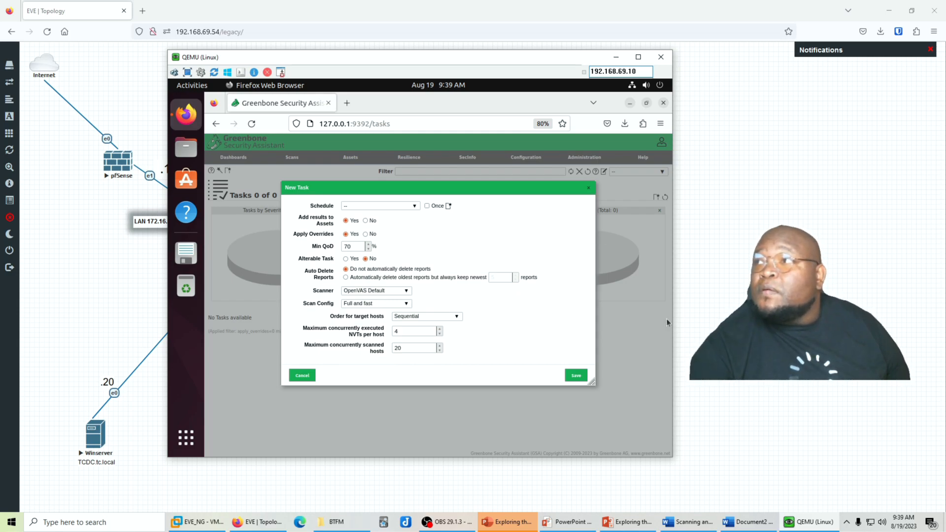
{"action": "left_click", "coordinate": [570, 378]}
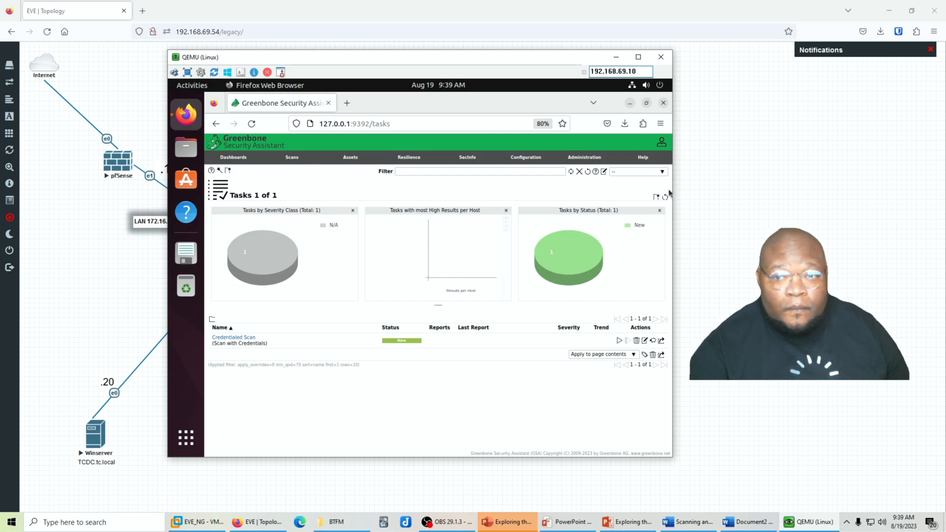
Start the Credentialed Scan task and, once Done, open its last report
{"action": "left_click", "coordinate": [620, 341]}
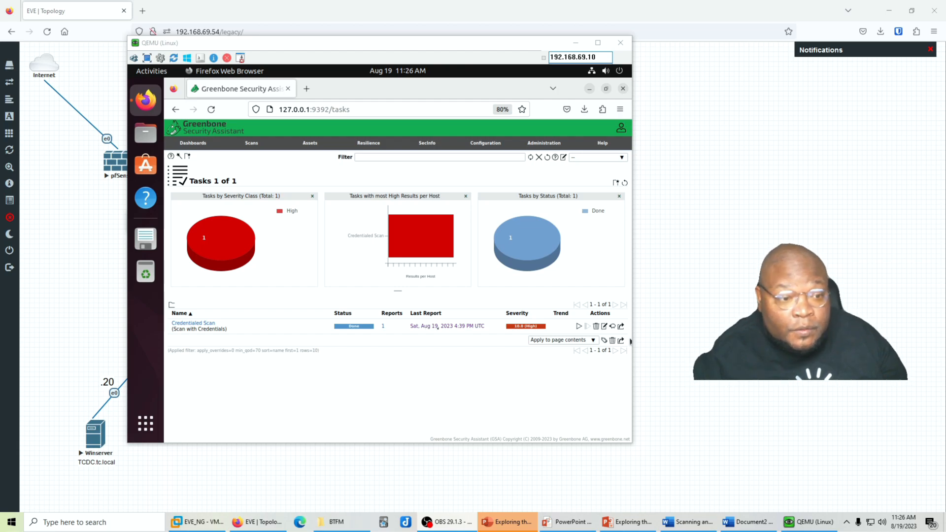
{"action": "left_click", "coordinate": [438, 326]}
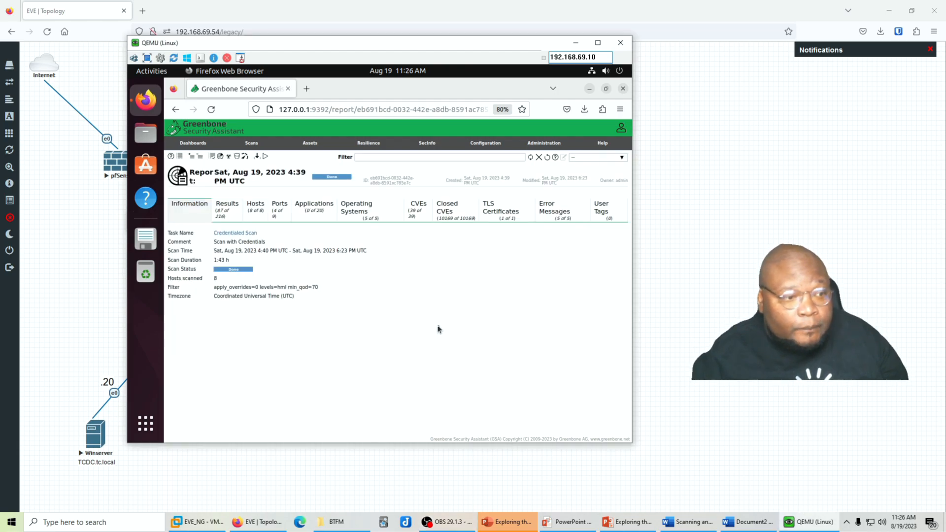
Show the report's Results tab and scroll from 10.0 High findings down to Medium Edge issues
{"action": "left_click", "coordinate": [233, 214]}
{"action": "scroll", "coordinate": [345, 295], "scroll_direction": "down", "scroll_amount": 2}
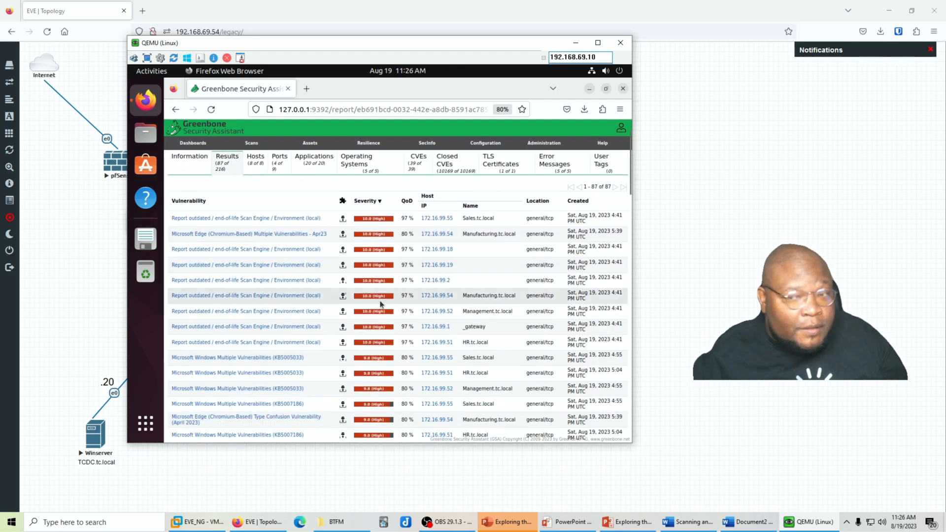
{"action": "scroll", "coordinate": [353, 303], "scroll_direction": "down", "scroll_amount": 1}
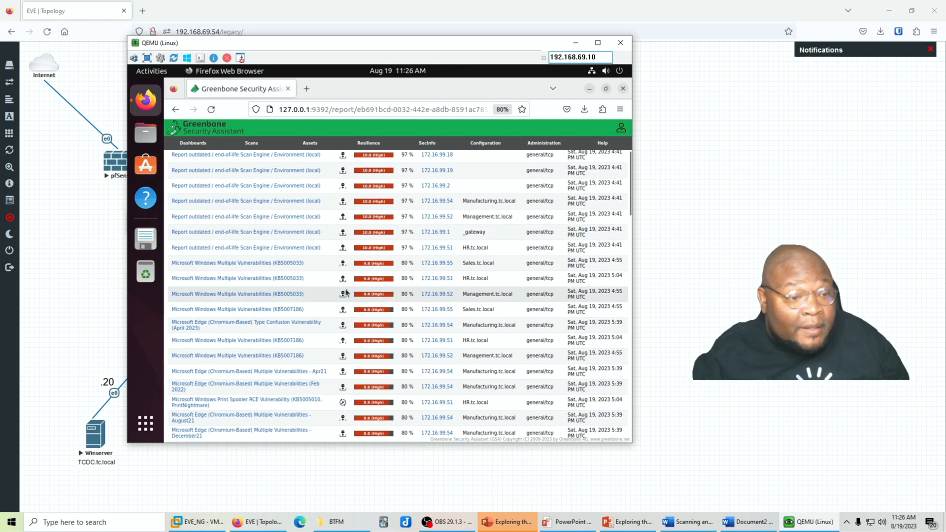
{"action": "scroll", "coordinate": [349, 296], "scroll_direction": "down", "scroll_amount": 3}
{"action": "scroll", "coordinate": [346, 293], "scroll_direction": "down", "scroll_amount": 1}
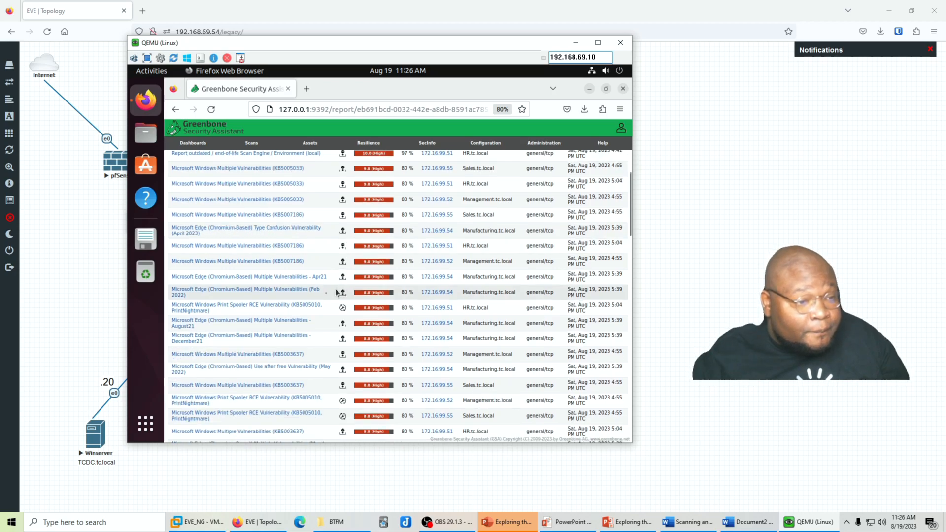
{"action": "scroll", "coordinate": [303, 300], "scroll_direction": "down", "scroll_amount": 2}
{"action": "scroll", "coordinate": [303, 301], "scroll_direction": "down", "scroll_amount": 4}
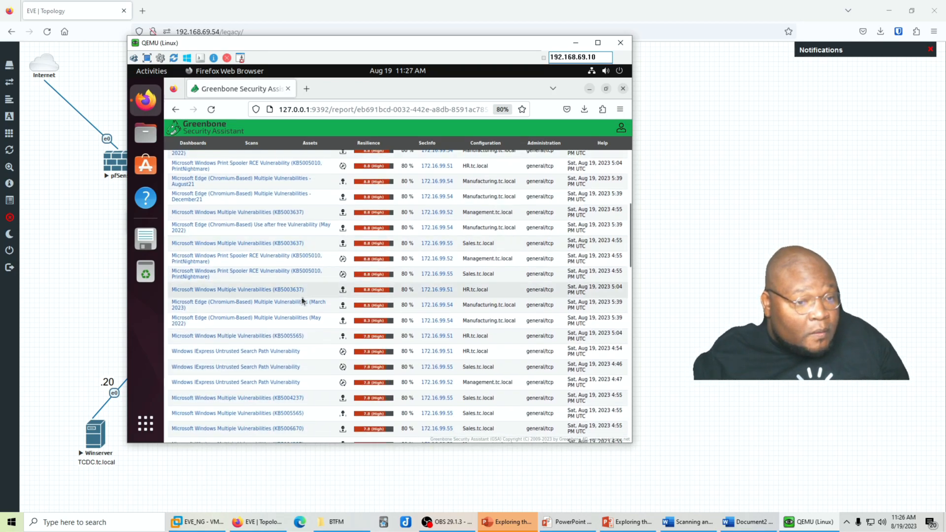
{"action": "scroll", "coordinate": [303, 296], "scroll_direction": "down", "scroll_amount": 3}
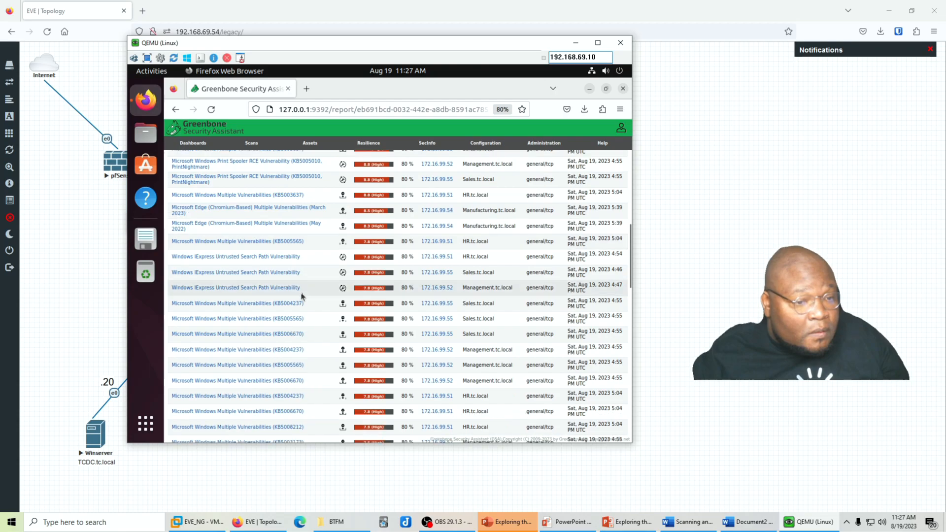
{"action": "scroll", "coordinate": [310, 291], "scroll_direction": "up", "scroll_amount": 12}
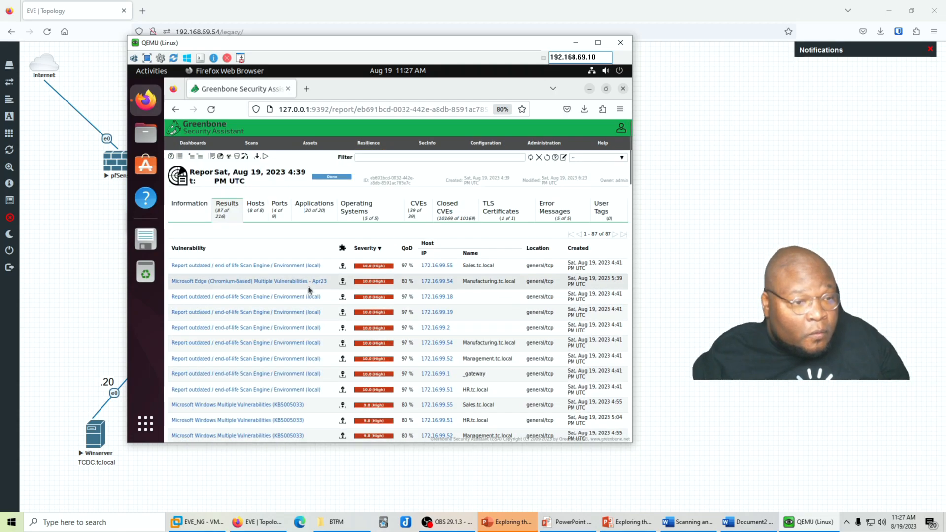
{"action": "scroll", "coordinate": [342, 257], "scroll_direction": "up", "scroll_amount": 3}
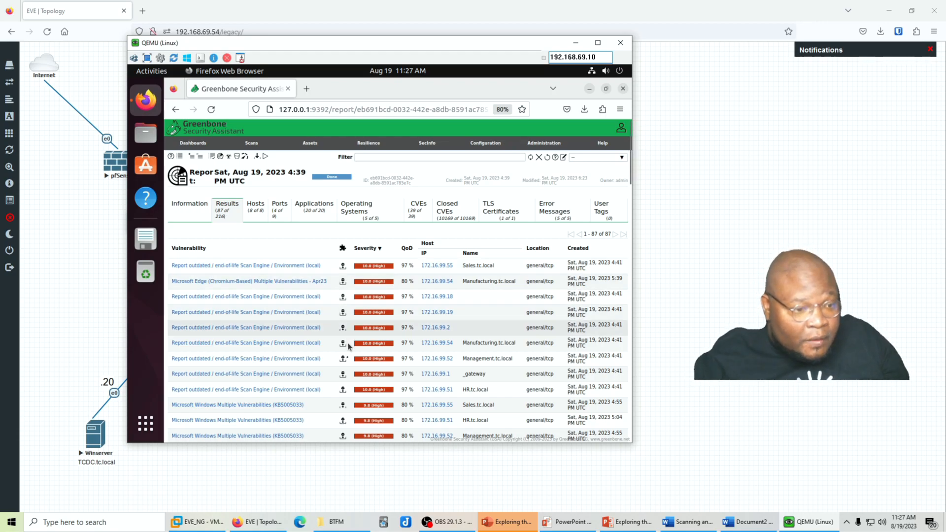
{"action": "scroll", "coordinate": [345, 320], "scroll_direction": "down", "scroll_amount": 6}
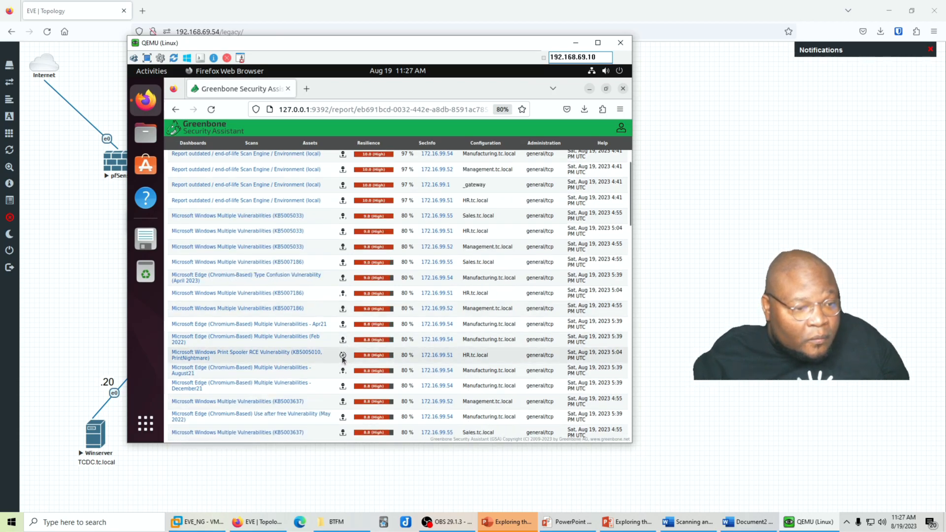
{"action": "scroll", "coordinate": [343, 359], "scroll_direction": "down", "scroll_amount": 3}
{"action": "scroll", "coordinate": [343, 359], "scroll_direction": "down", "scroll_amount": 5}
{"action": "scroll", "coordinate": [342, 353], "scroll_direction": "down", "scroll_amount": 8}
{"action": "scroll", "coordinate": [341, 353], "scroll_direction": "down", "scroll_amount": 5}
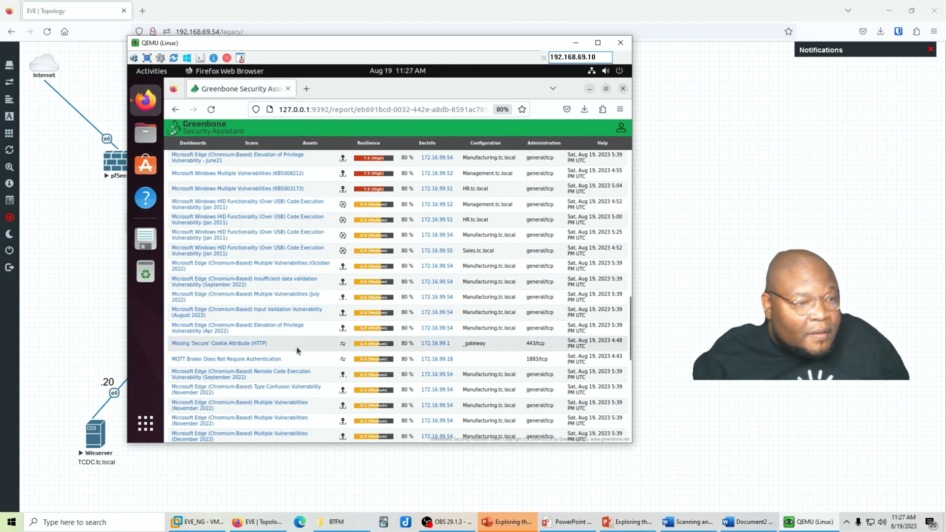
{"action": "scroll", "coordinate": [298, 349], "scroll_direction": "up", "scroll_amount": 2}
{"action": "scroll", "coordinate": [298, 350], "scroll_direction": "up", "scroll_amount": 10}
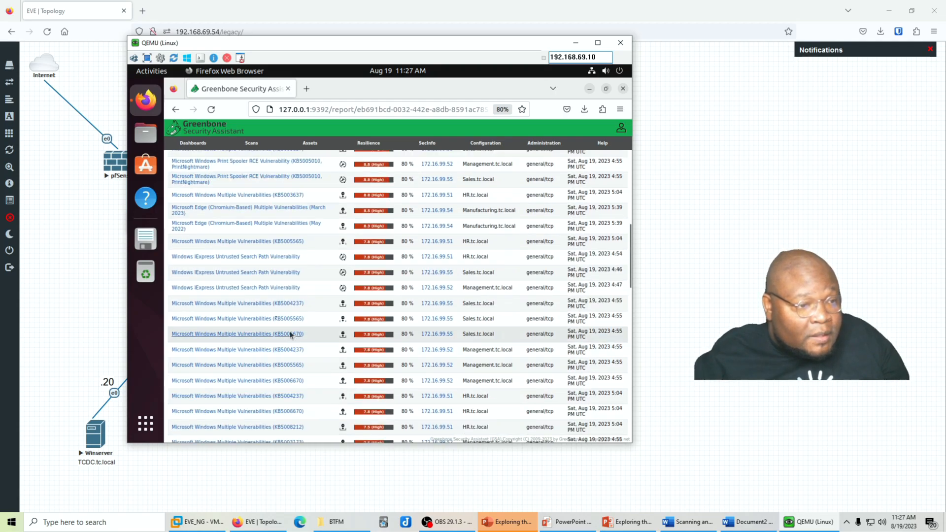
Expand the KB5005565 result, read its details and CVE references, then collapse it
{"action": "left_click", "coordinate": [269, 242]}
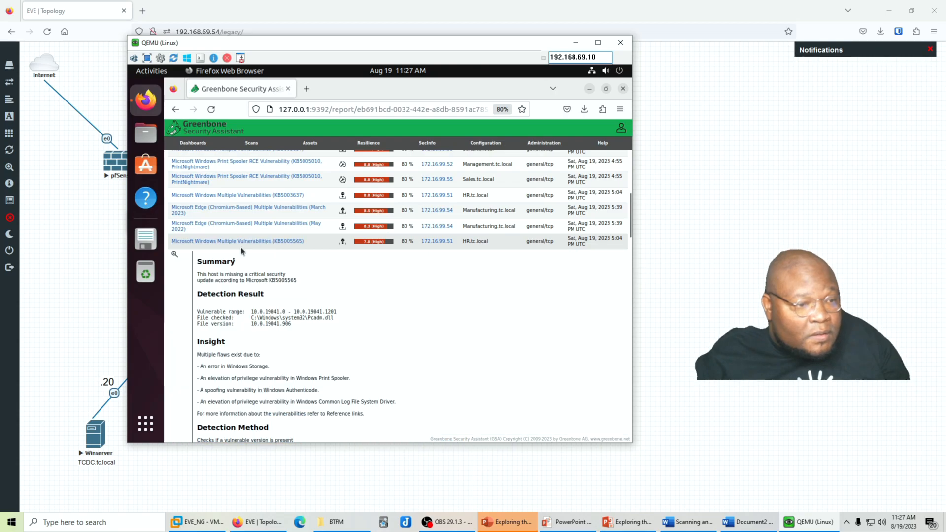
{"action": "scroll", "coordinate": [283, 305], "scroll_direction": "down", "scroll_amount": 2}
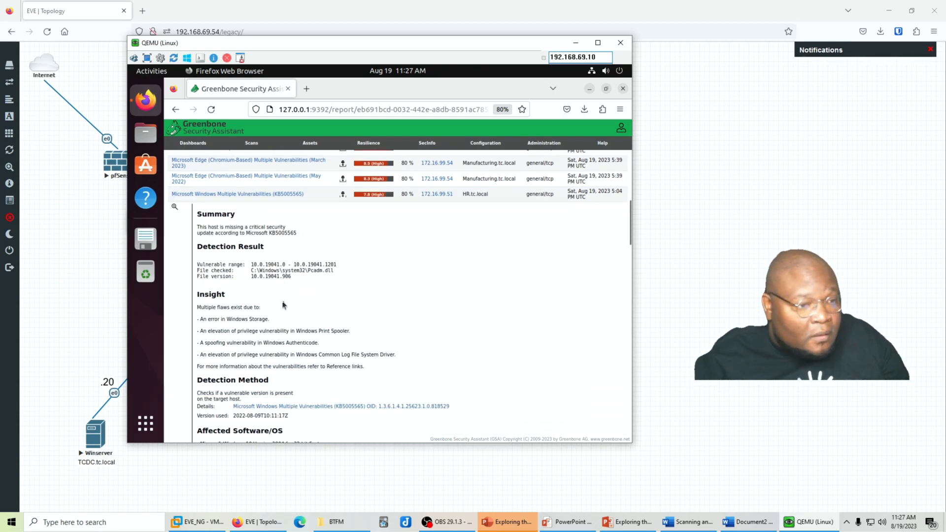
{"action": "scroll", "coordinate": [283, 305], "scroll_direction": "down", "scroll_amount": 2}
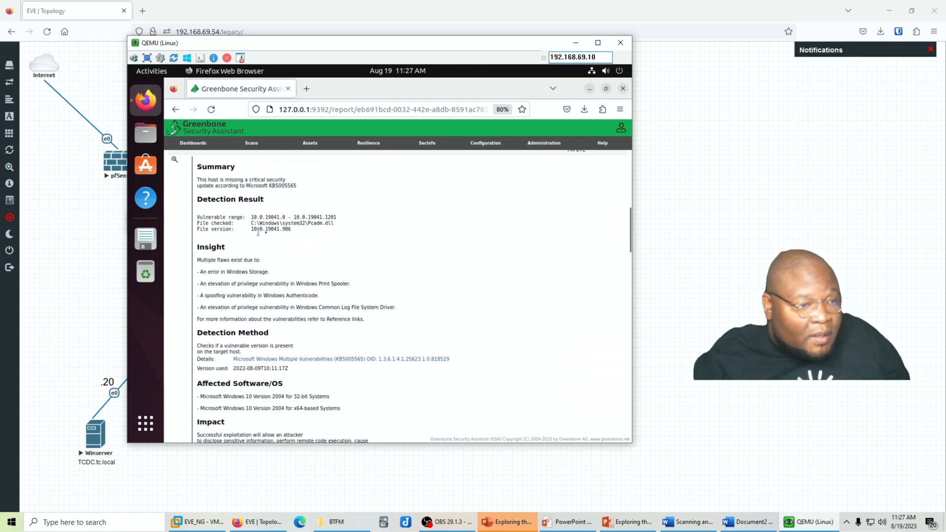
{"action": "scroll", "coordinate": [284, 300], "scroll_direction": "down", "scroll_amount": 2}
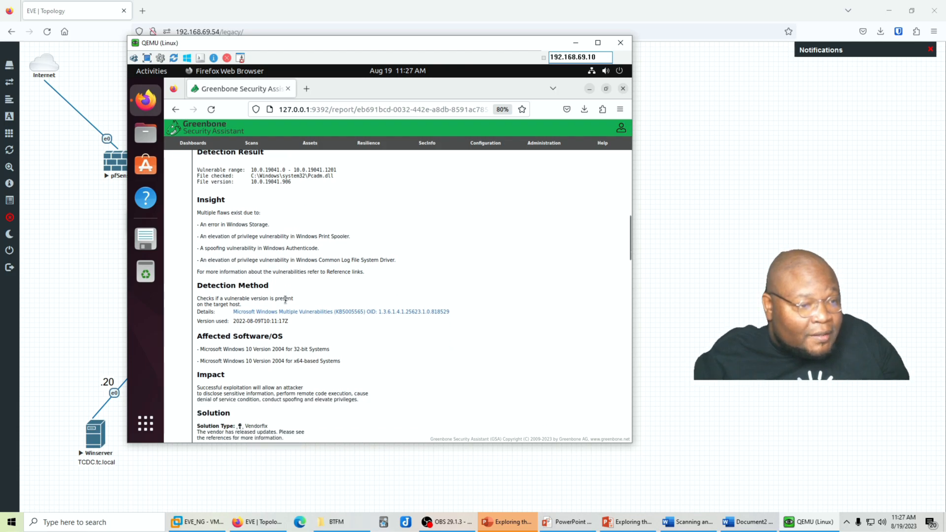
{"action": "scroll", "coordinate": [284, 299], "scroll_direction": "down", "scroll_amount": 2}
{"action": "scroll", "coordinate": [225, 298], "scroll_direction": "down", "scroll_amount": 2}
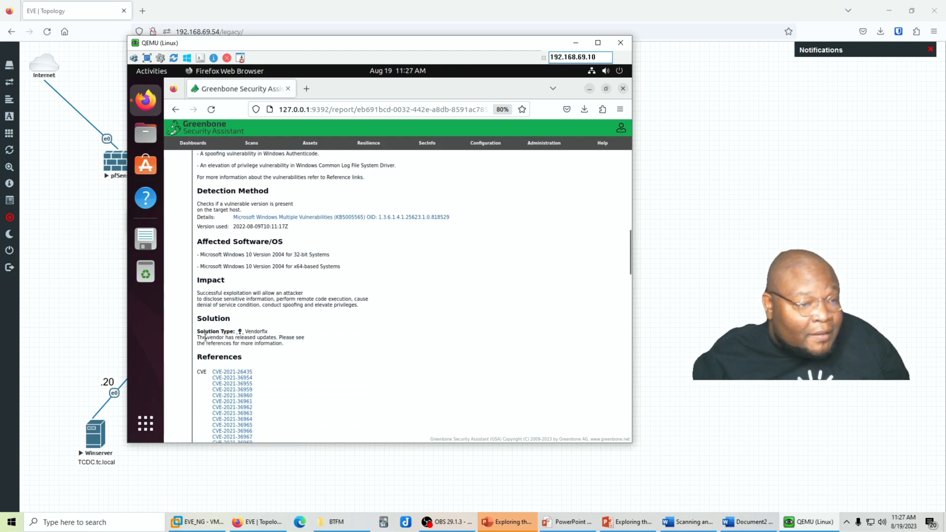
{"action": "scroll", "coordinate": [252, 330], "scroll_direction": "down", "scroll_amount": 2}
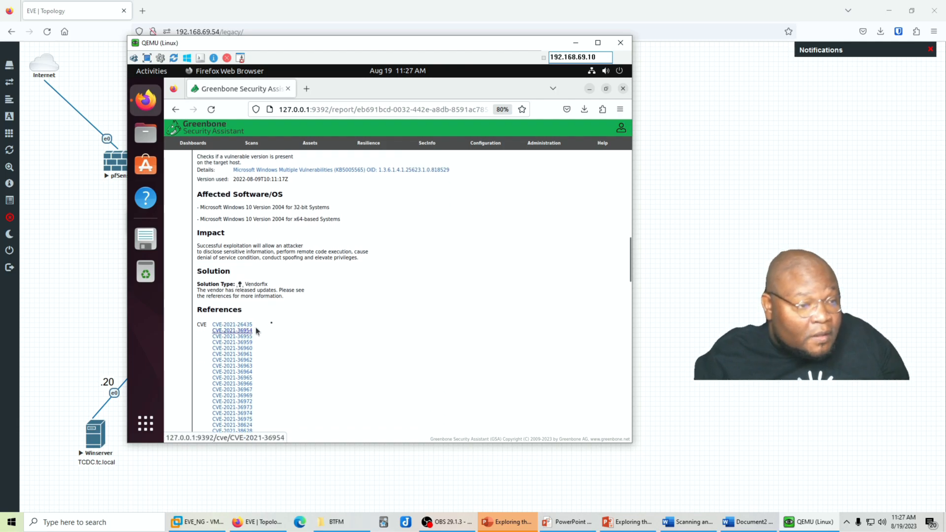
{"action": "scroll", "coordinate": [252, 320], "scroll_direction": "down", "scroll_amount": 10}
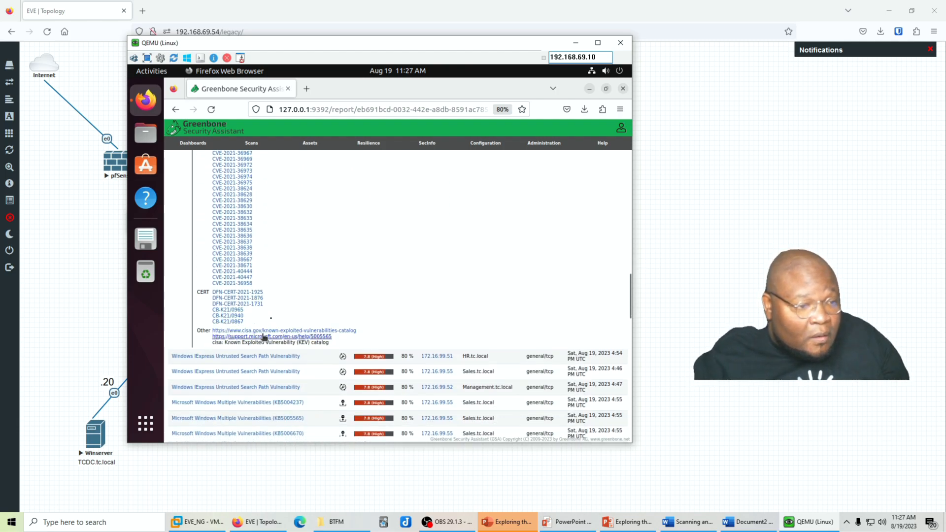
{"action": "scroll", "coordinate": [249, 321], "scroll_direction": "up", "scroll_amount": 13}
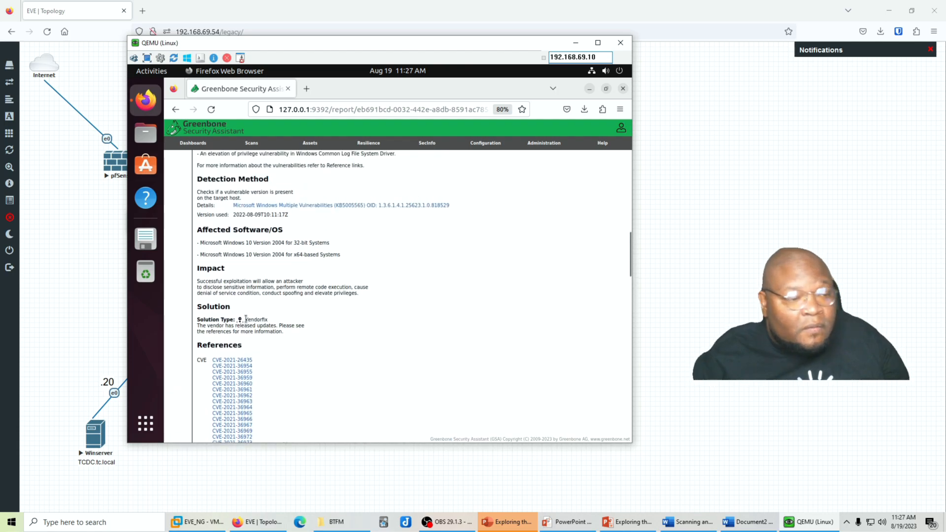
{"action": "scroll", "coordinate": [247, 322], "scroll_direction": "up", "scroll_amount": 8}
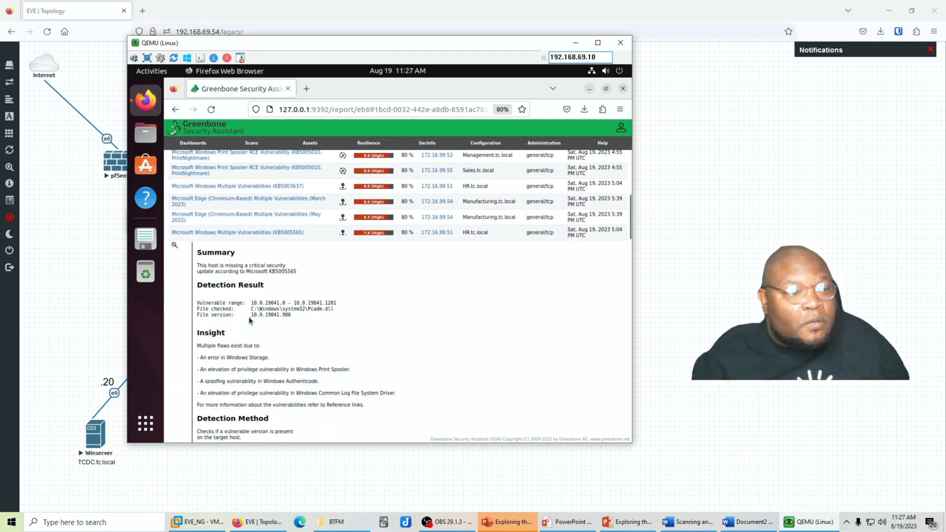
{"action": "left_click", "coordinate": [248, 244]}
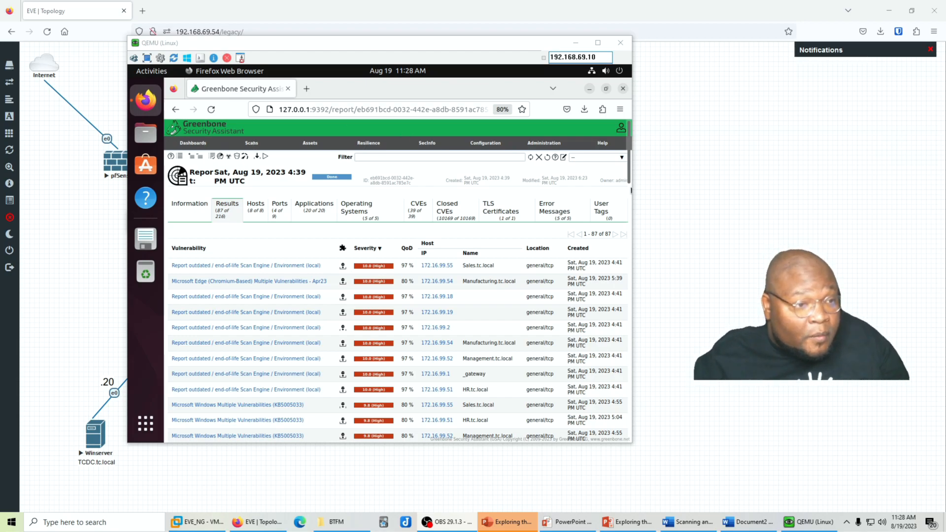
Reopen the Aug 19, 2023 4:39 PM credentialed scan report from the Scans > Reports list
{"action": "left_click", "coordinate": [254, 143]}
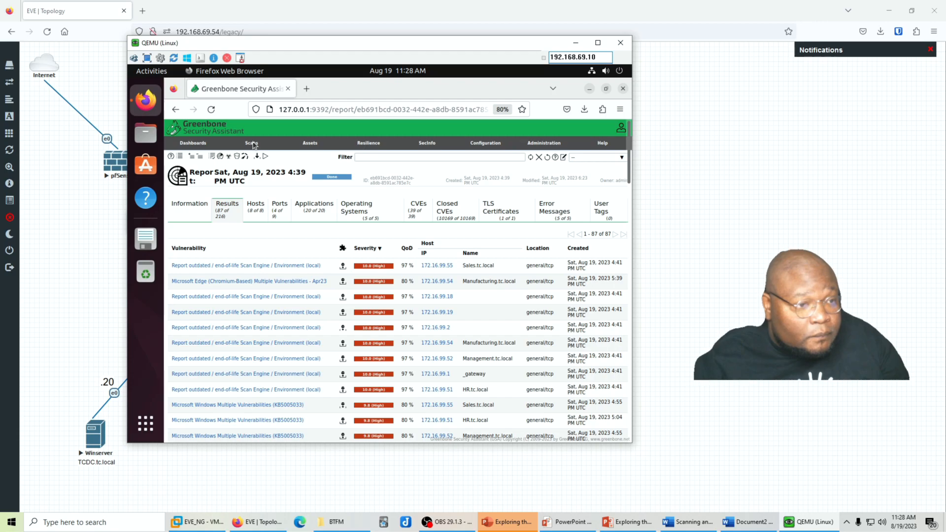
{"action": "left_click", "coordinate": [253, 144]}
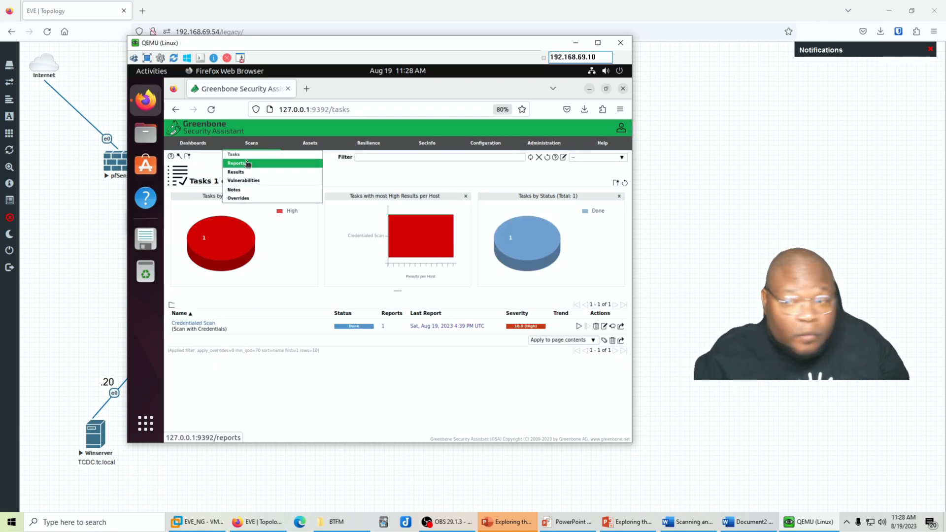
{"action": "left_click", "coordinate": [248, 164]}
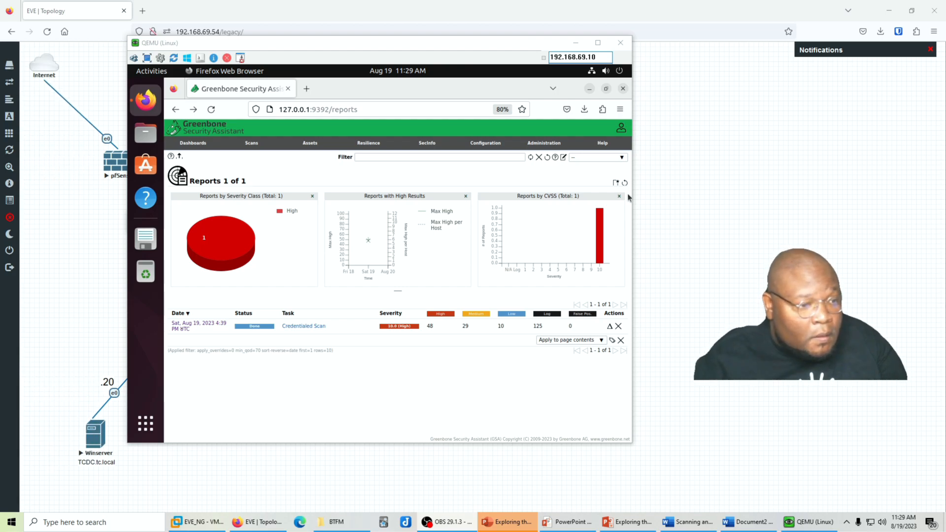
{"action": "left_click", "coordinate": [183, 325]}
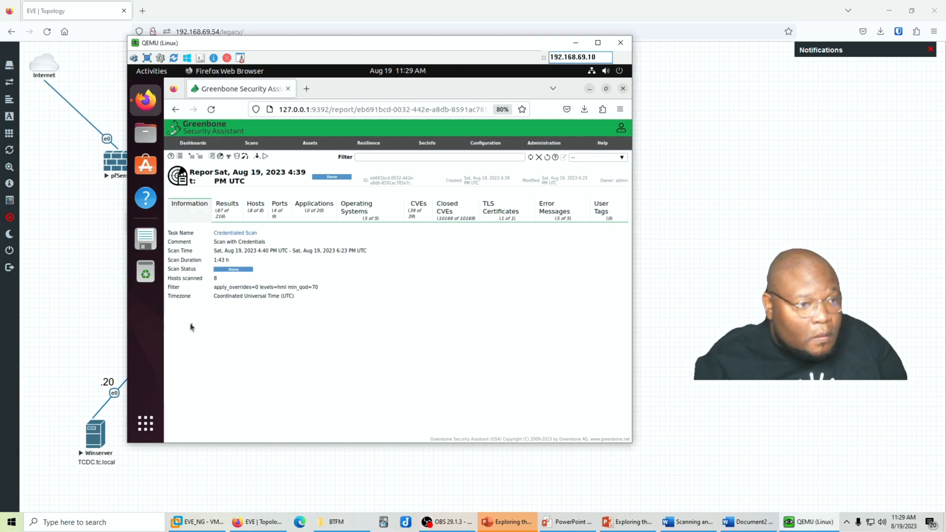
Download the filtered Credentialed Scan report in PDF format and check it in Firefox's downloads
{"action": "left_click", "coordinate": [257, 157]}
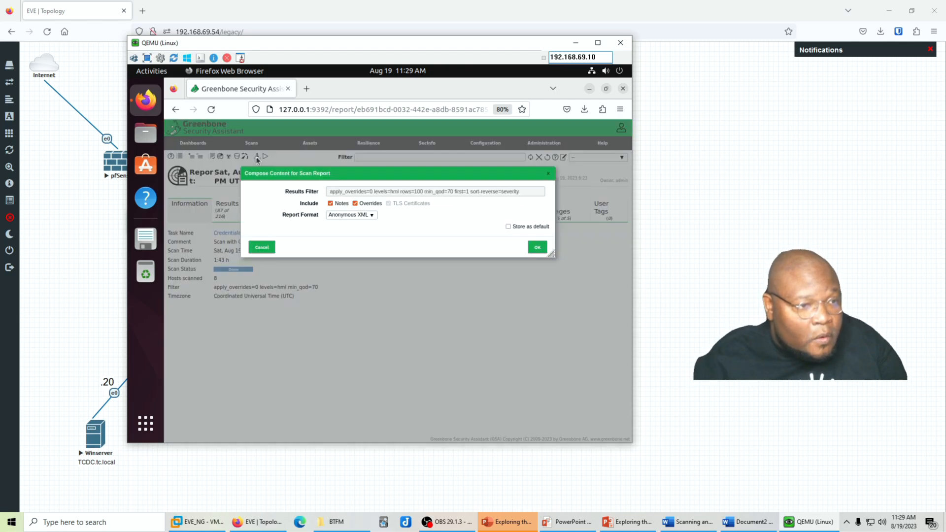
{"action": "left_click", "coordinate": [372, 215]}
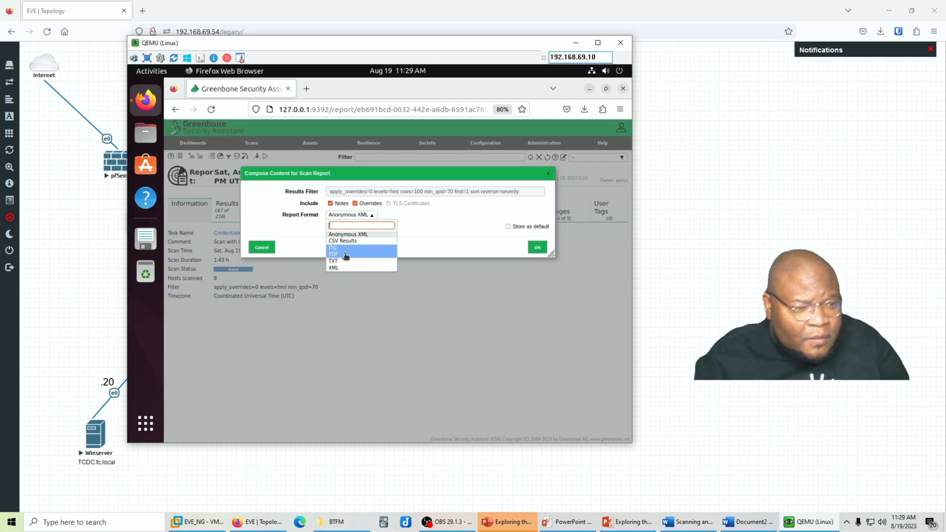
{"action": "left_click", "coordinate": [450, 246]}
{"action": "left_click", "coordinate": [372, 215]}
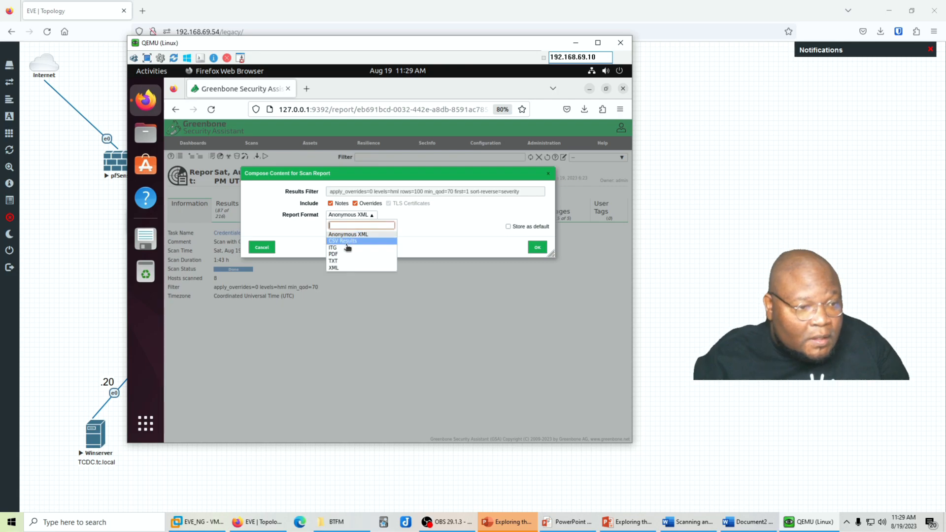
{"action": "left_click", "coordinate": [348, 254]}
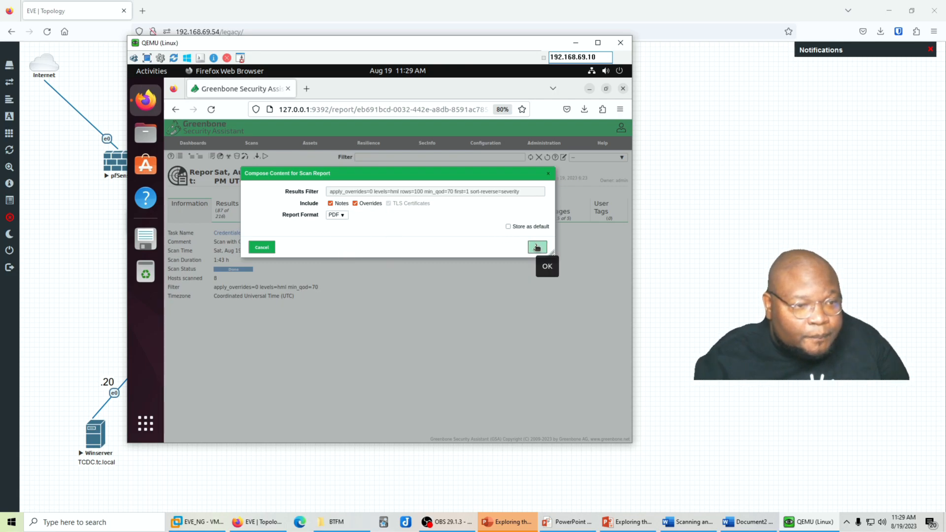
{"action": "left_click", "coordinate": [537, 247]}
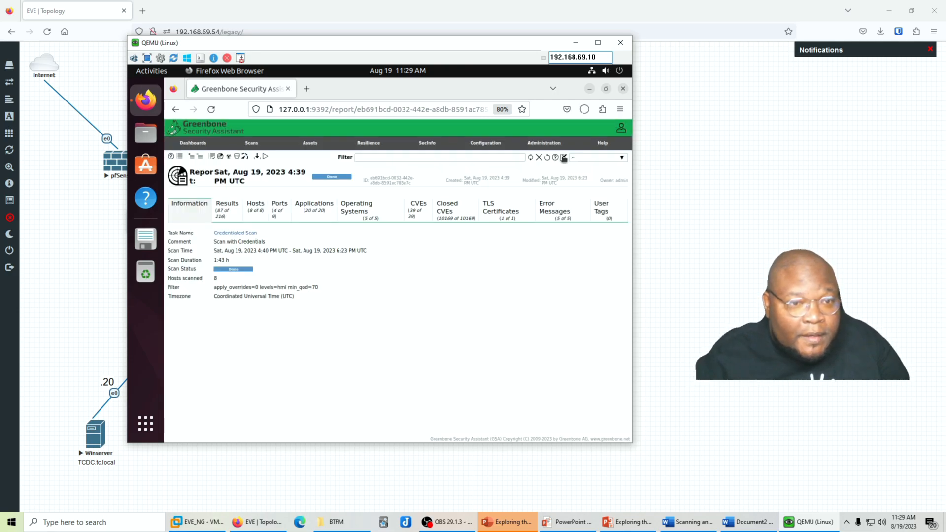
{"action": "left_click", "coordinate": [585, 111]}
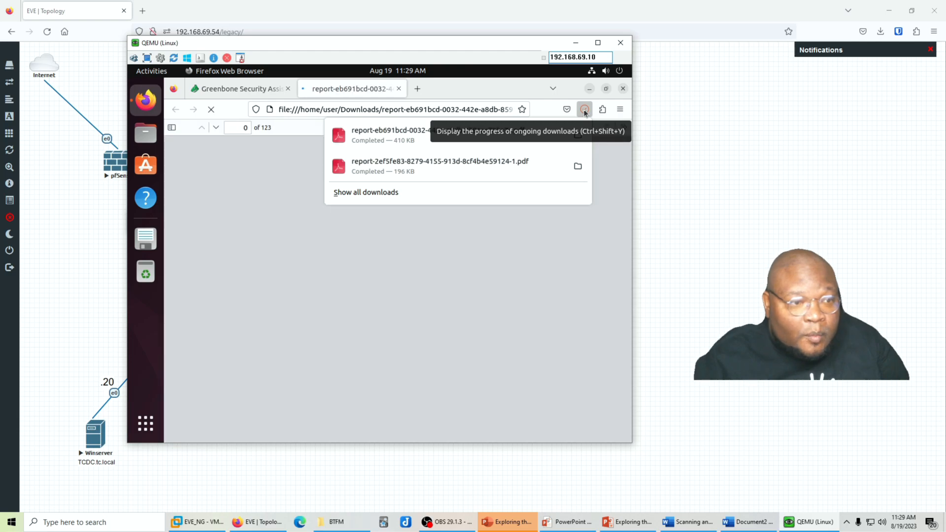
Browse 172.16.99.55's High general/tcp, Medium general/tcp and 135/tcp, and Low general/icmp findings
{"action": "left_click", "coordinate": [320, 249]}
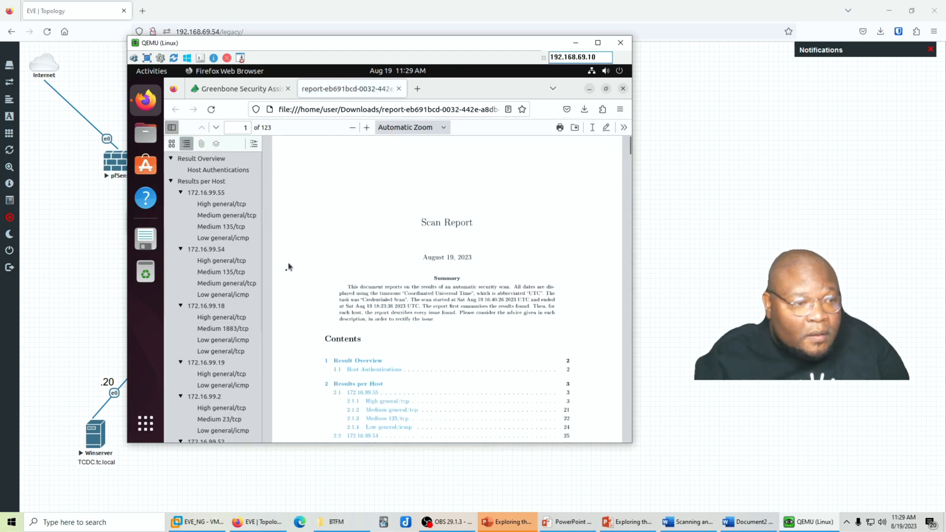
{"action": "left_click", "coordinate": [226, 207]}
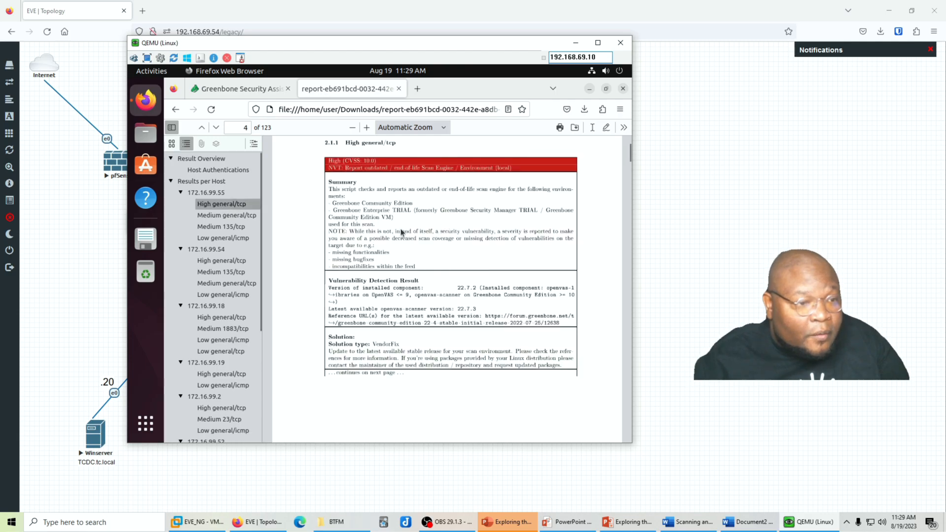
{"action": "scroll", "coordinate": [398, 259], "scroll_direction": "down", "scroll_amount": 3}
{"action": "scroll", "coordinate": [398, 258], "scroll_direction": "up", "scroll_amount": 3}
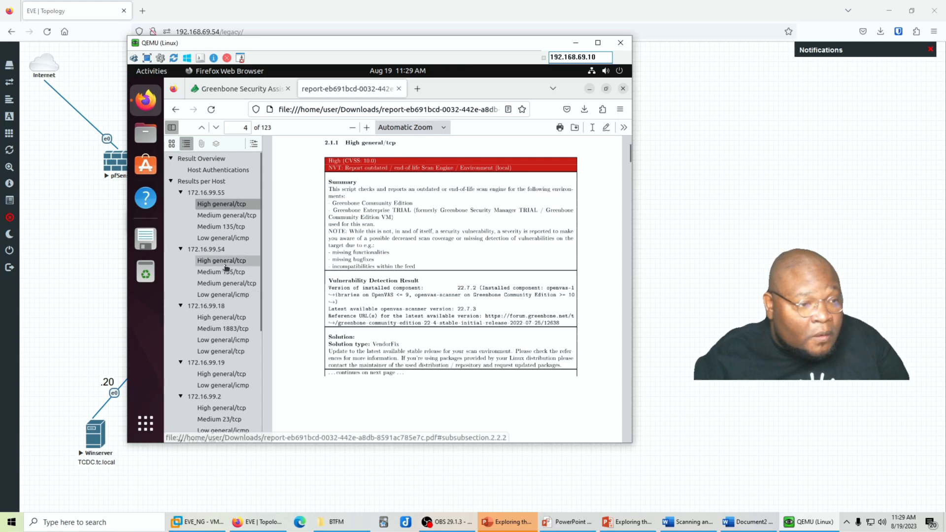
{"action": "left_click", "coordinate": [223, 216]}
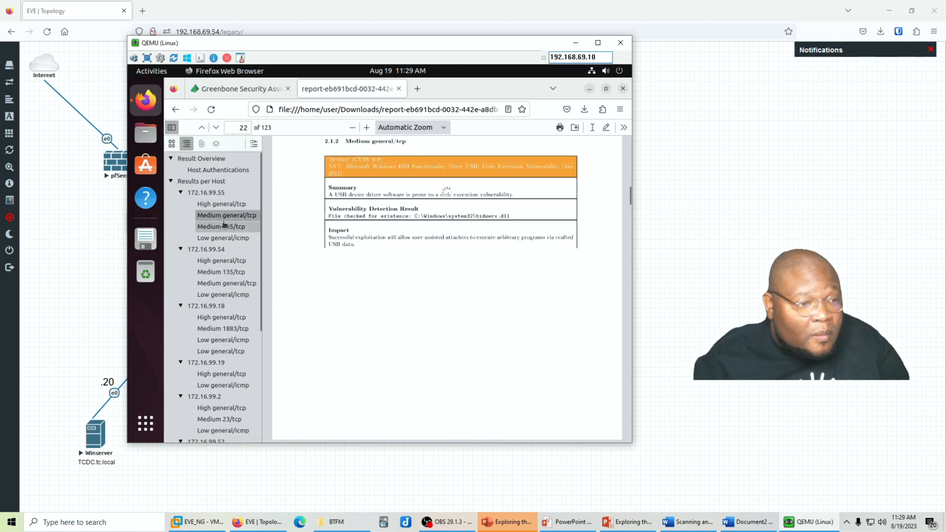
{"action": "left_click", "coordinate": [222, 226]}
{"action": "left_click", "coordinate": [223, 238]}
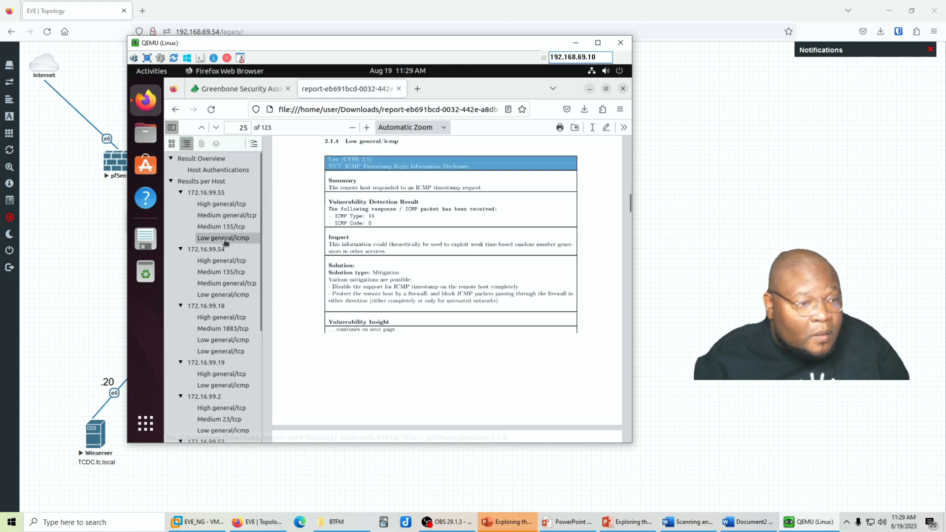
{"action": "scroll", "coordinate": [224, 264], "scroll_direction": "down", "scroll_amount": 4}
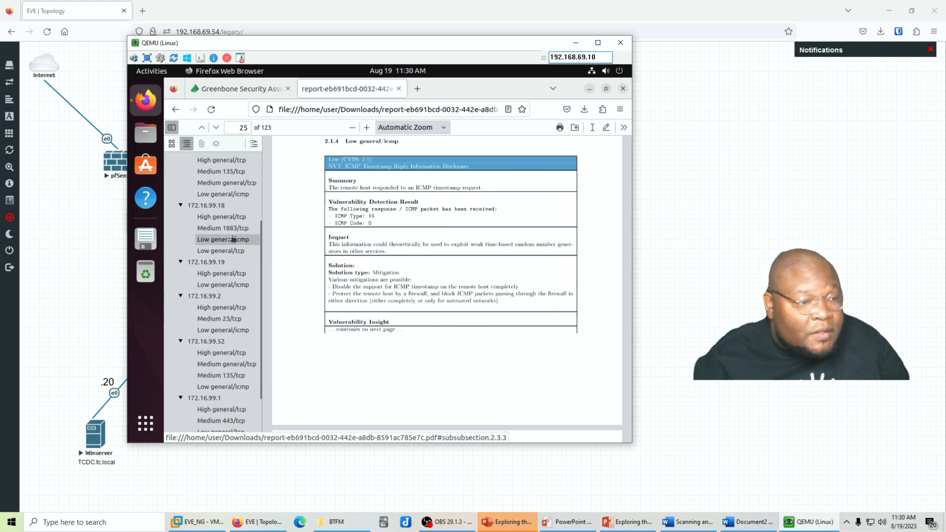
Browse 172.16.99.18's High general/tcp, Medium 1883/tcp, and Low general/icmp and general/tcp findings
{"action": "left_click", "coordinate": [228, 217]}
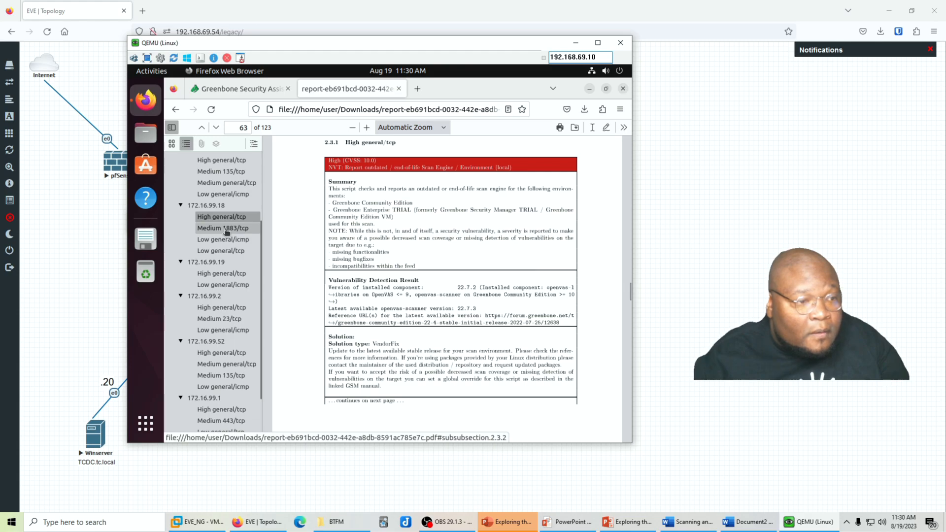
{"action": "left_click", "coordinate": [224, 228]}
{"action": "left_click", "coordinate": [225, 241]}
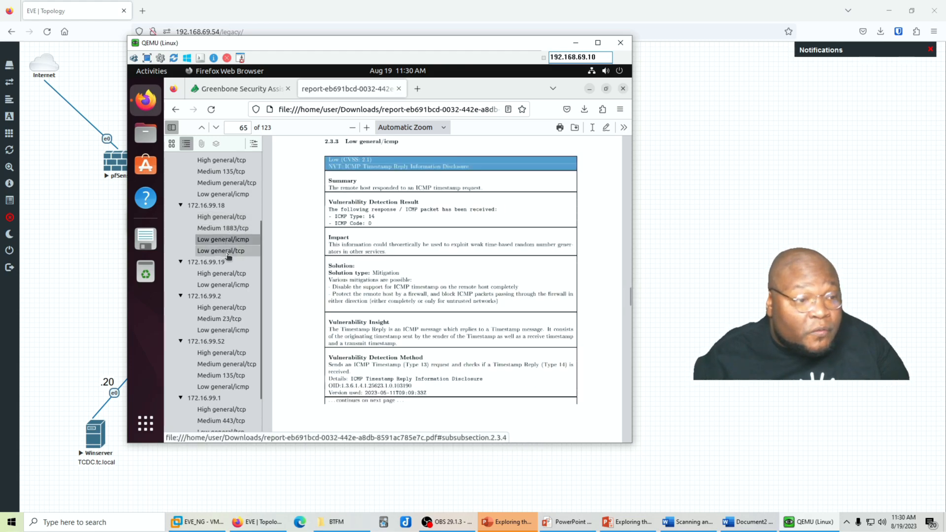
{"action": "left_click", "coordinate": [229, 251]}
{"action": "scroll", "coordinate": [222, 269], "scroll_direction": "down", "scroll_amount": 2}
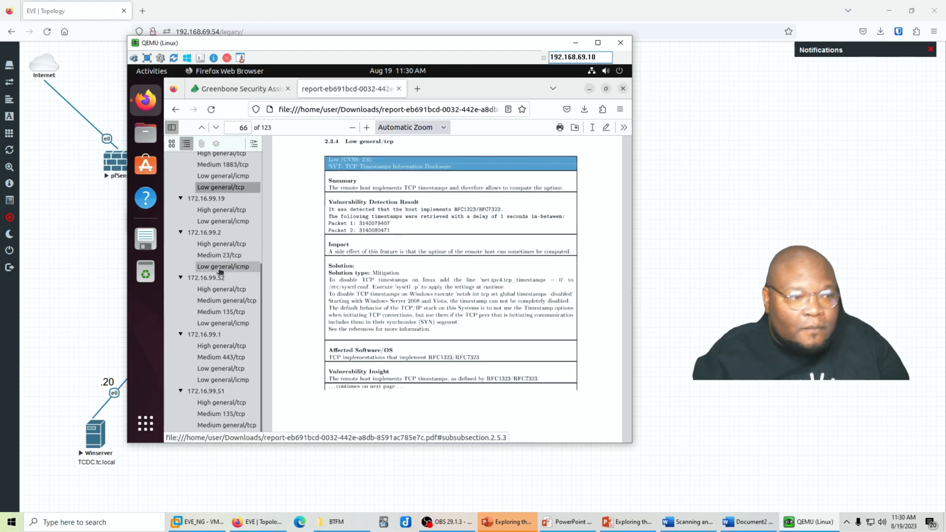
{"action": "scroll", "coordinate": [220, 270], "scroll_direction": "up", "scroll_amount": 5}
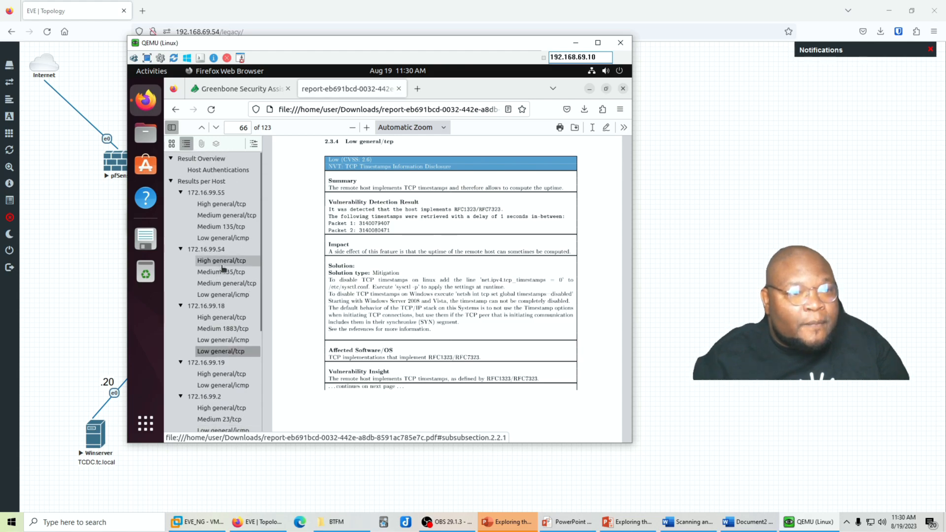